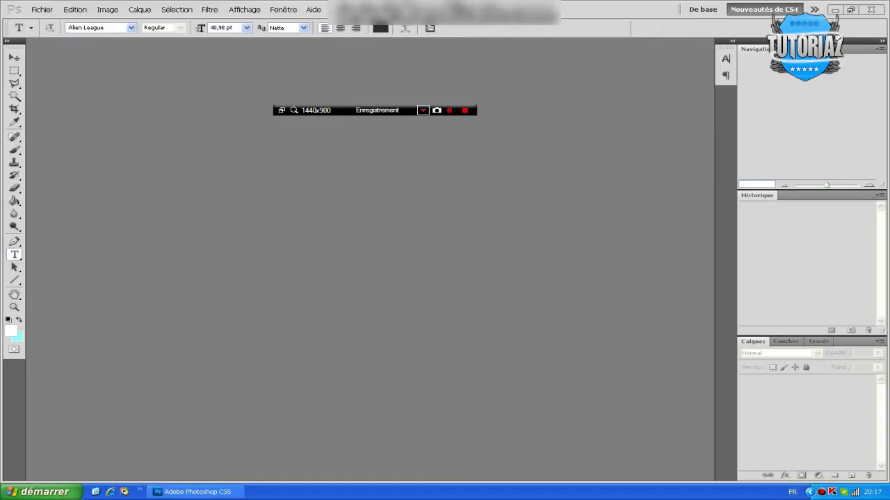
# Step: Clear the startup screens and open the Fichier menu in the empty Photoshop workspace
pyautogui.click(422, 110)
pyautogui.click(450, 122)
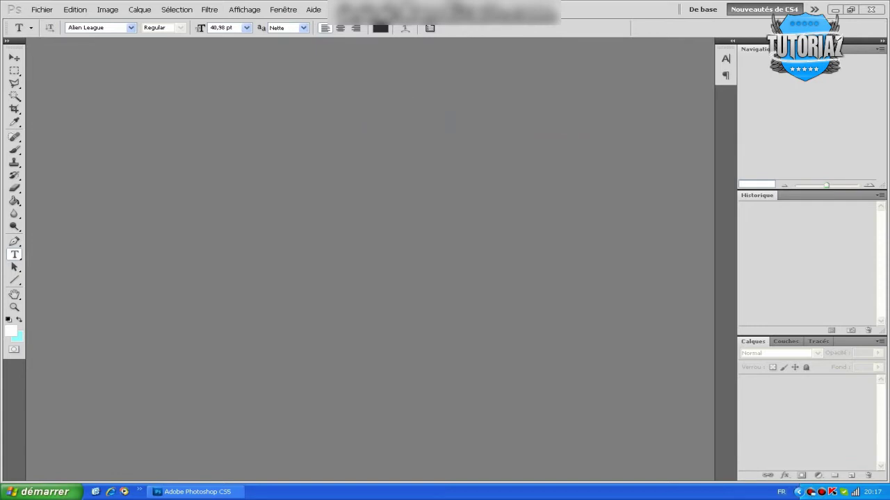
pyautogui.click(42, 9)
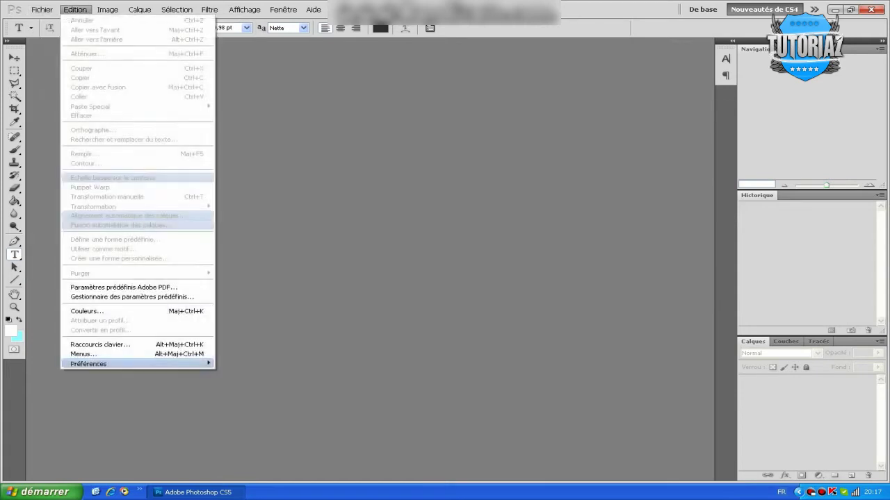
pyautogui.click(870, 10)
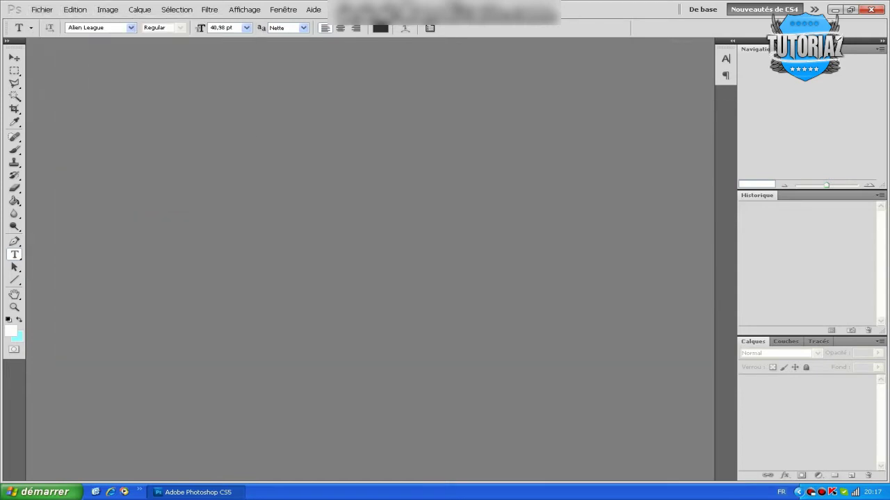
pyautogui.hotkey('alt', 'f')
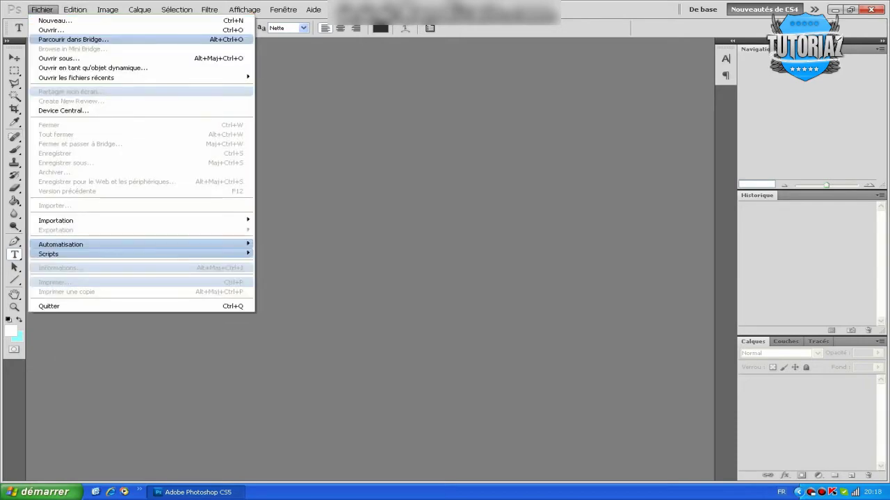
# Step: Create a new 800 × 800 px, 72 ppi document with a white background
pyautogui.press('Up')
pyautogui.press('Return')
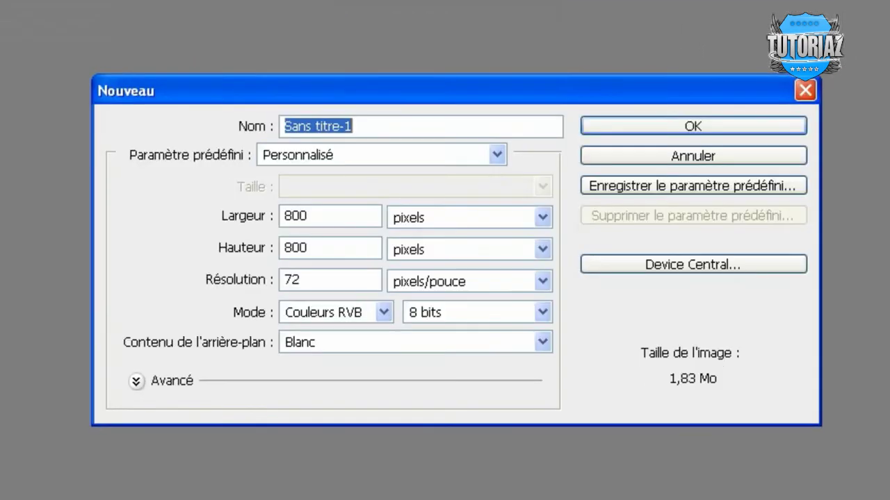
pyautogui.press('Tab')
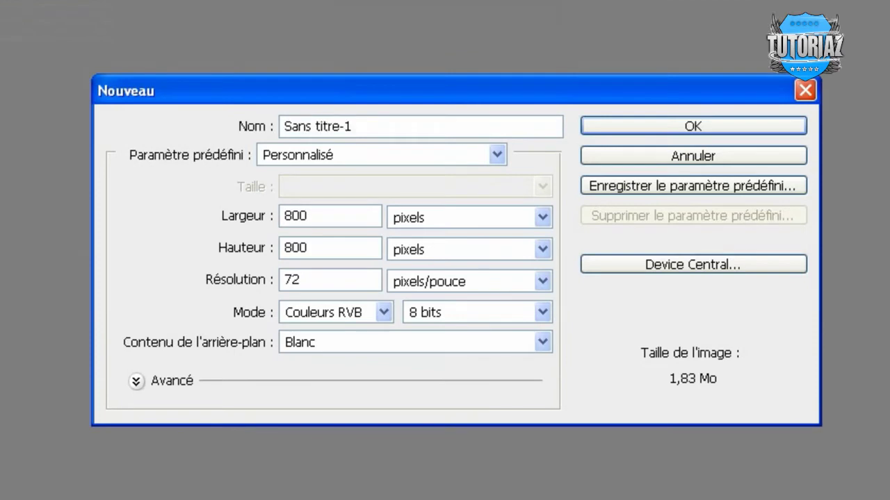
pyautogui.press('Tab')
pyautogui.press('Tab')
pyautogui.press('Return')
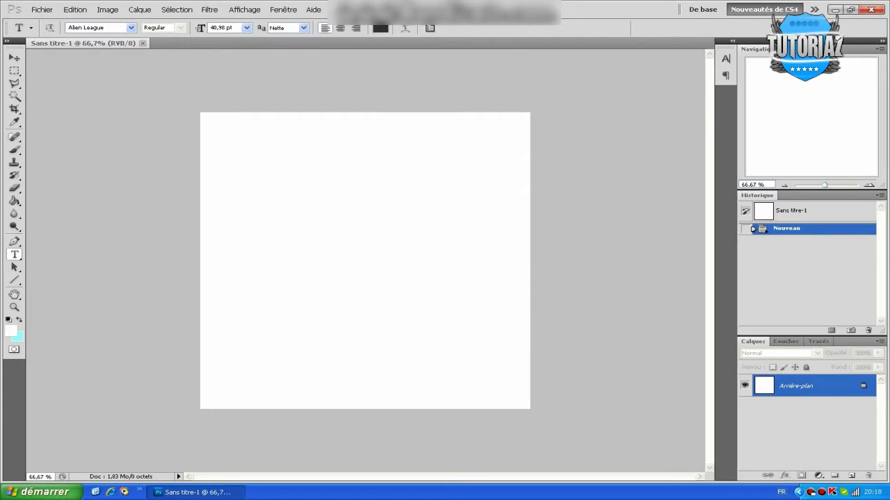
# Step: Set the foreground colour to dark blue 0036a4
pyautogui.press('x')
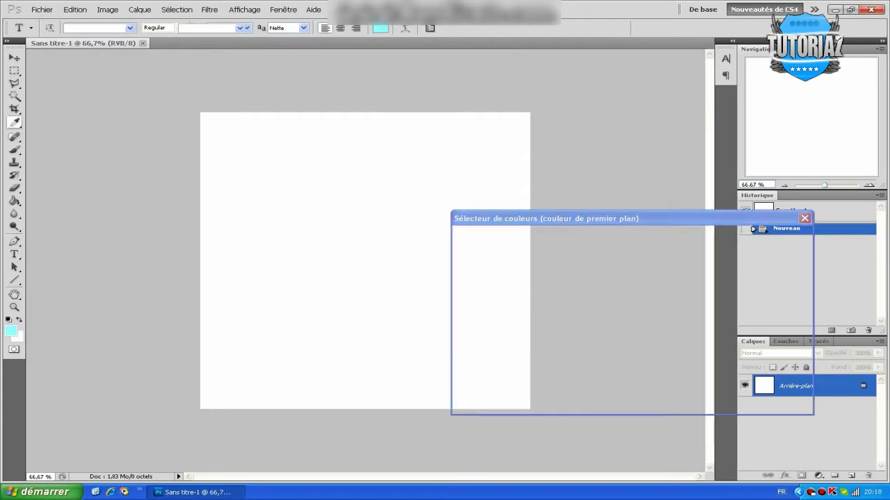
pyautogui.click(10, 331)
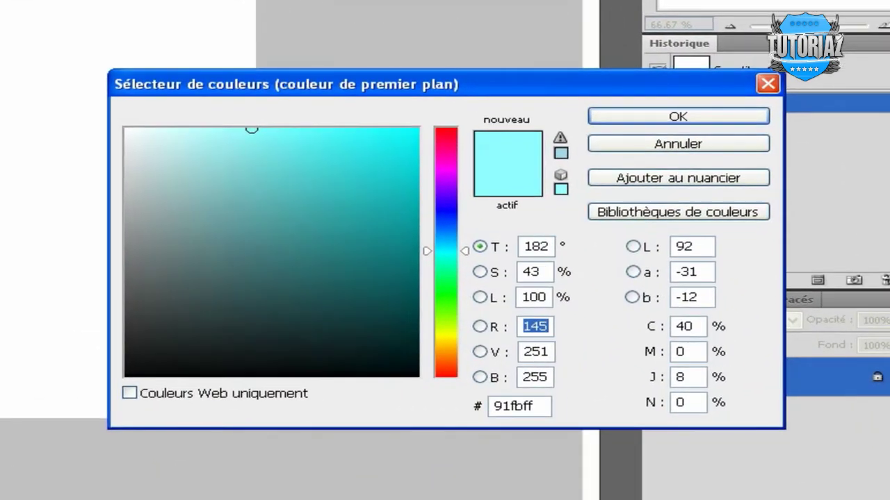
pyautogui.click(631, 310)
pyautogui.moveTo(445, 245); pyautogui.dragTo(445, 224)
pyautogui.moveTo(419, 272); pyautogui.dragTo(417, 218)
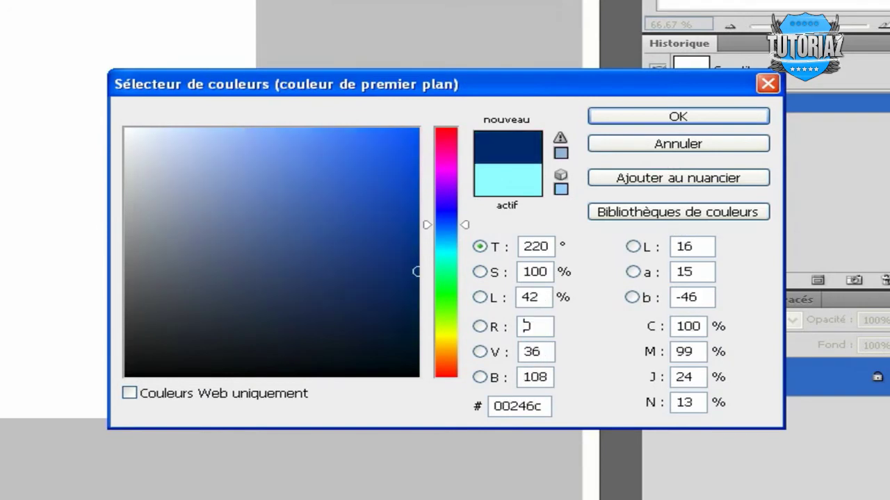
pyautogui.click(677, 117)
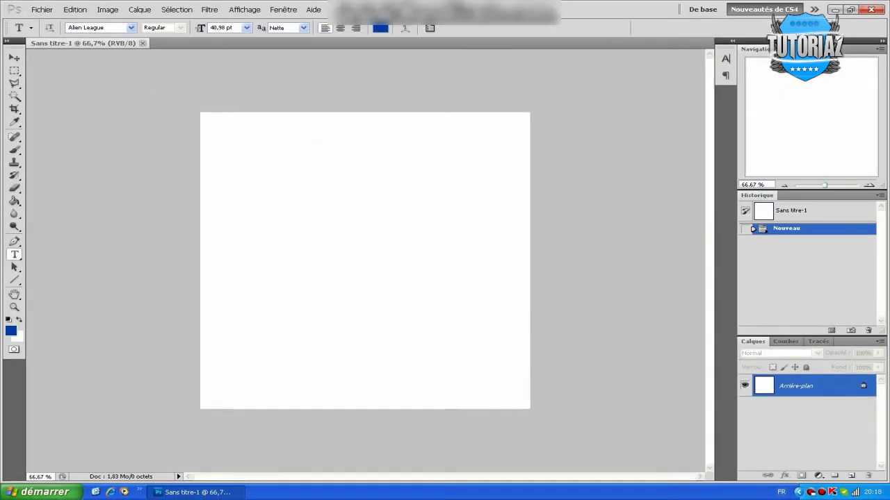
# Step: Make the background colour the same dark blue 0036a4
pyautogui.press('x')
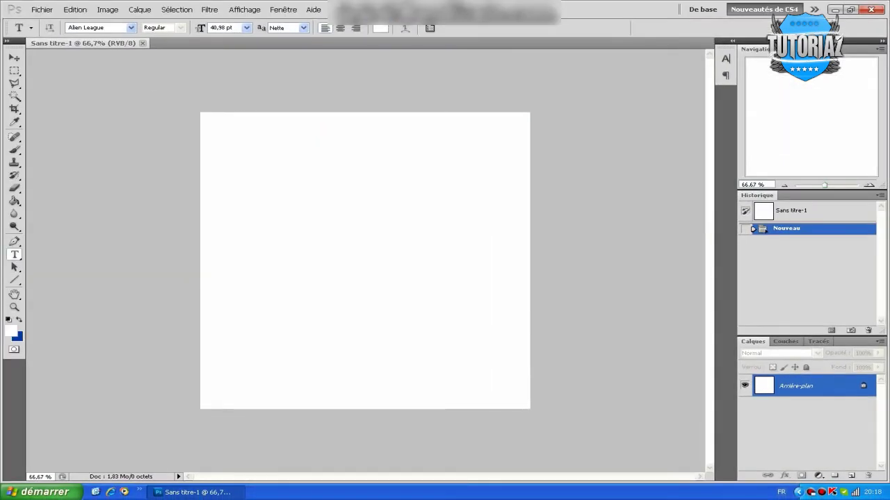
pyautogui.click(11, 332)
pyautogui.moveTo(631, 314); pyautogui.dragTo(631, 289)
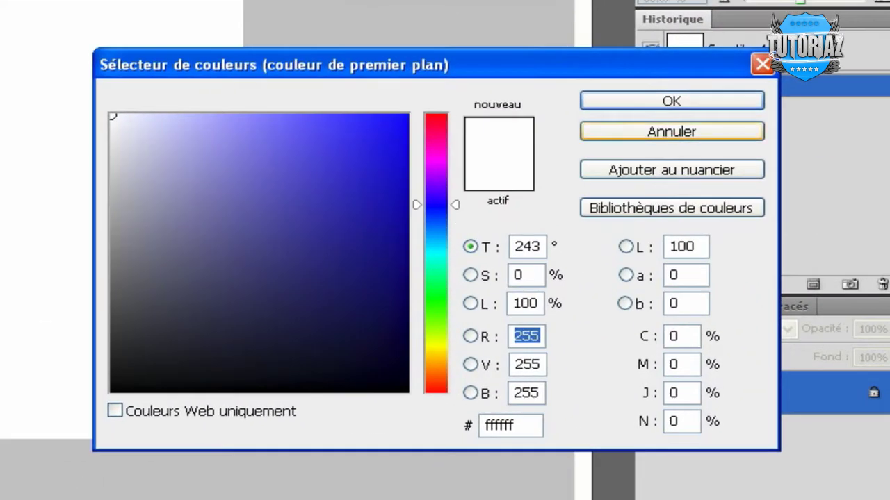
pyautogui.click(756, 253)
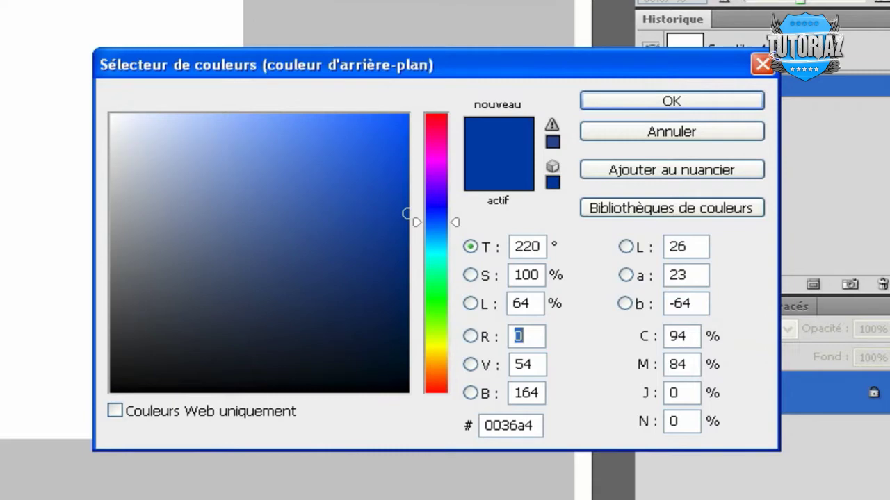
pyautogui.moveTo(534, 425); pyautogui.dragTo(485, 425)
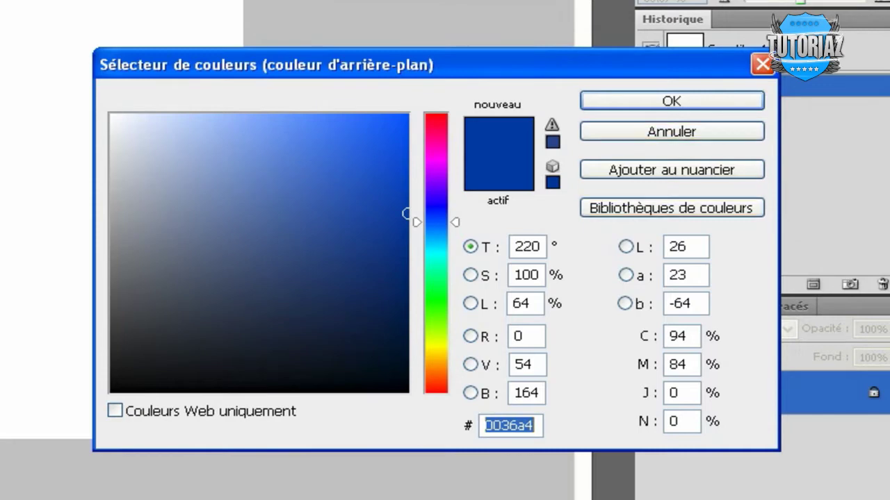
pyautogui.press('Return')
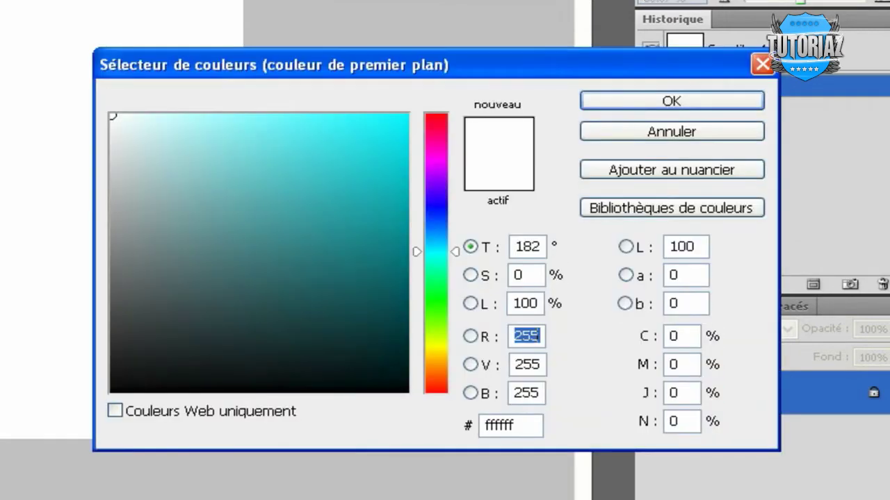
# Step: Set the foreground colour to a brighter blue starting from hex 0035a0
pyautogui.click(510, 425)
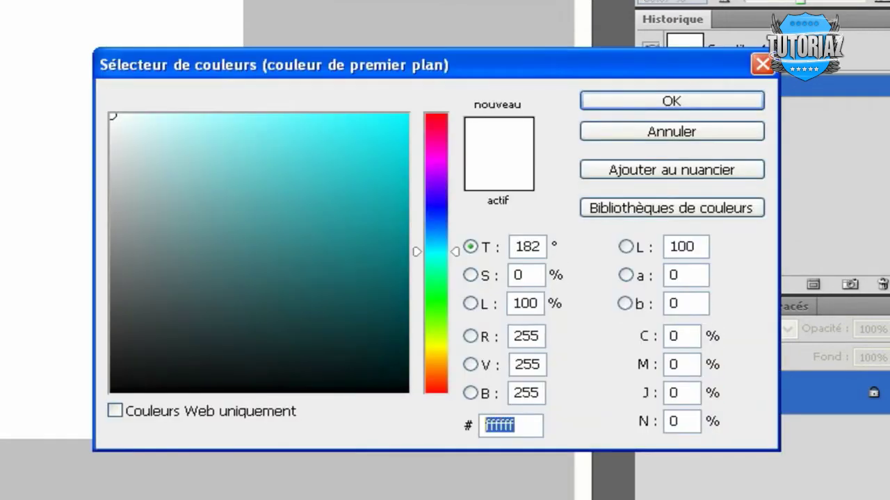
pyautogui.write('0036a4')
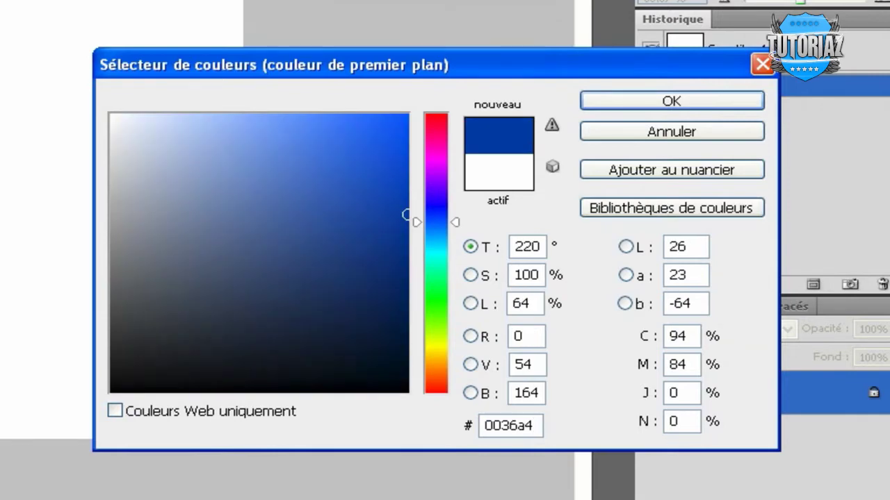
pyautogui.press('BackSpace')
pyautogui.press('BackSpace')
pyautogui.press('BackSpace')
pyautogui.write('5a0')
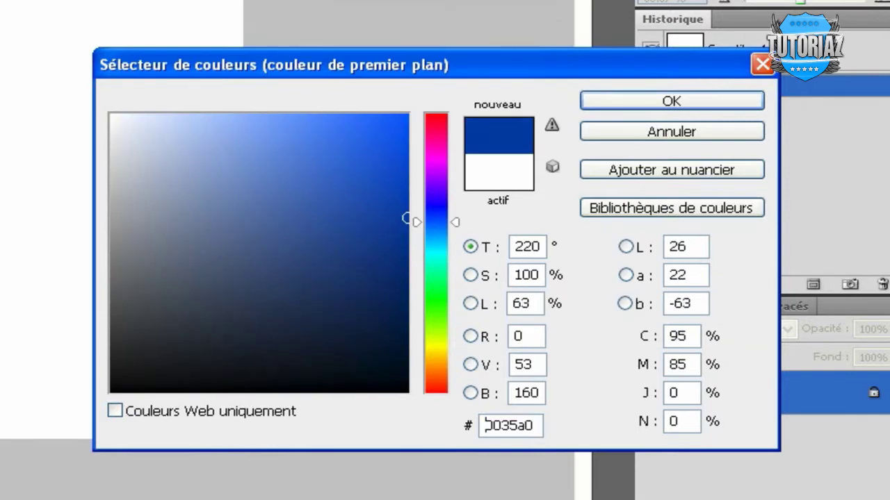
pyautogui.moveTo(407, 218); pyautogui.dragTo(409, 115)
pyautogui.press('Return')
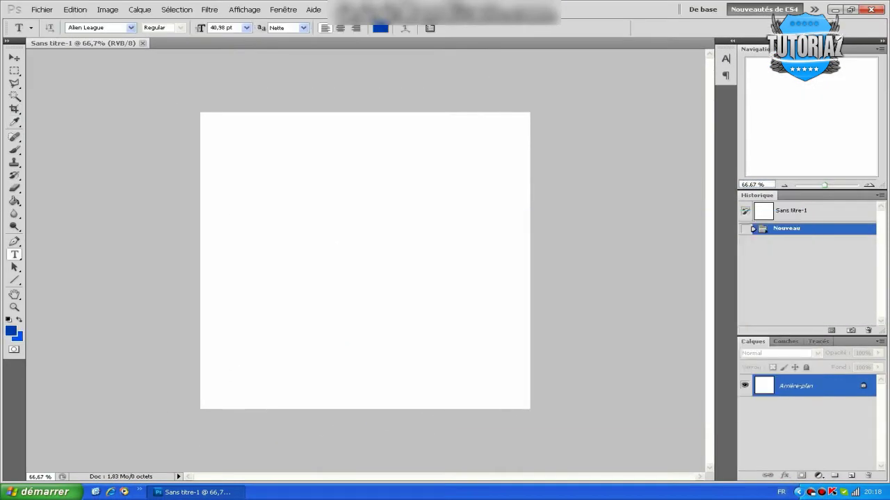
# Step: Fill the whole canvas with deep blue using the Paint Bucket tool
pyautogui.click(14, 201)
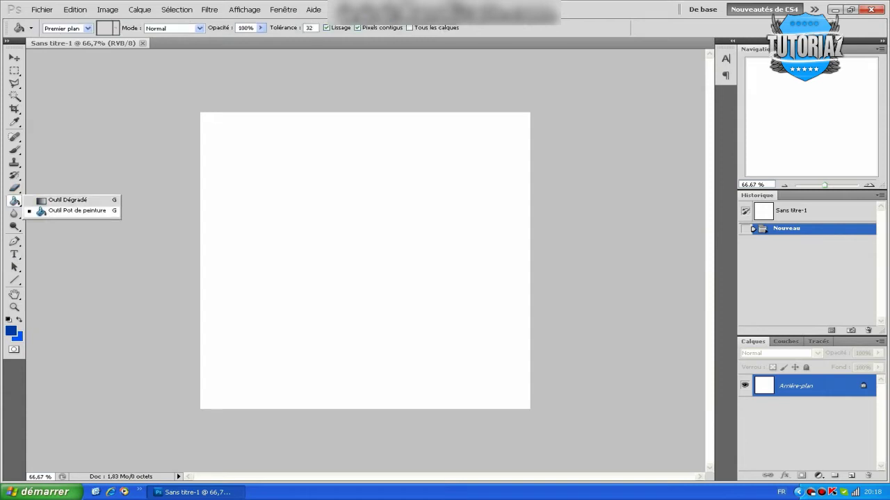
pyautogui.click(77, 210)
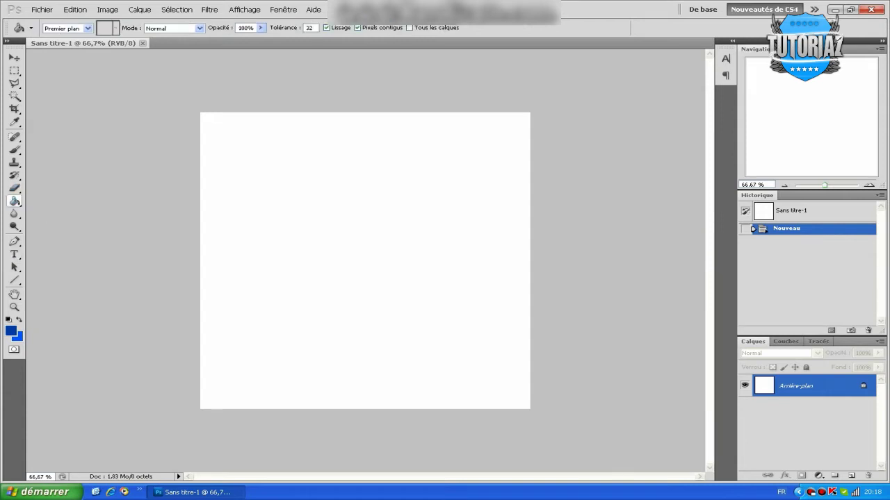
pyautogui.click(364, 261)
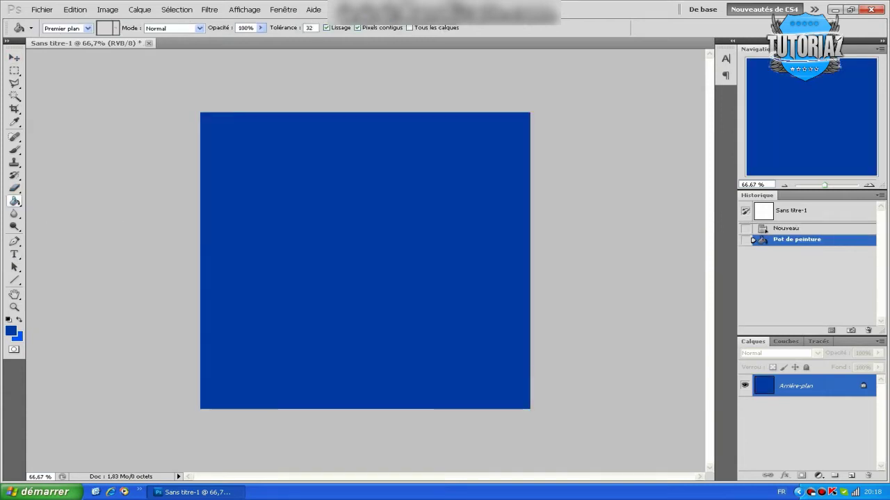
# Step: Set up the Brush tool with a soft 715 px brush at 26% opacity
pyautogui.press('v')
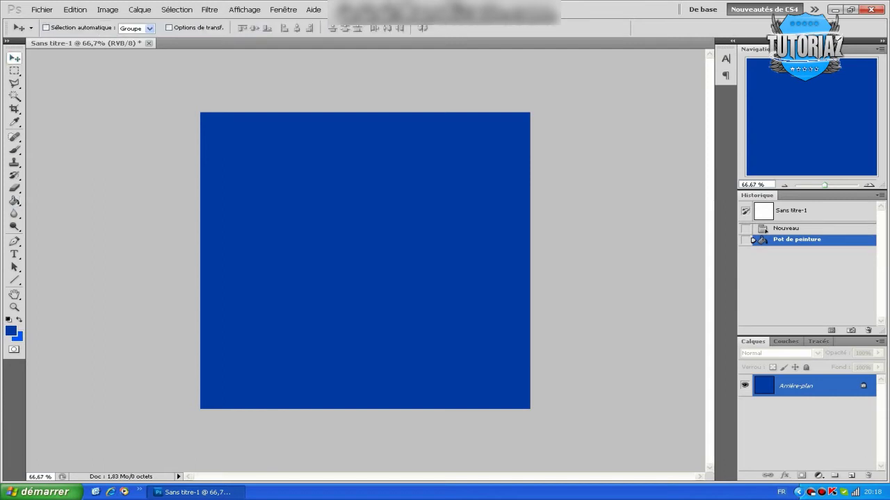
pyautogui.click(14, 148)
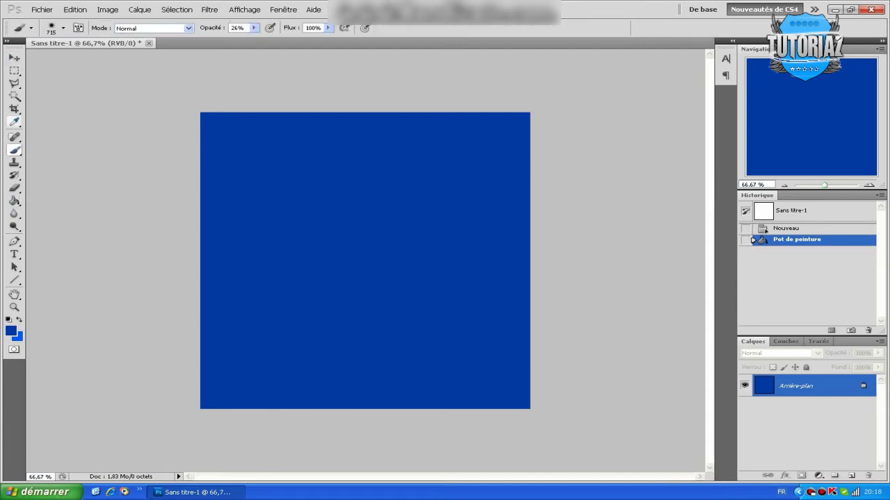
pyautogui.click(63, 28)
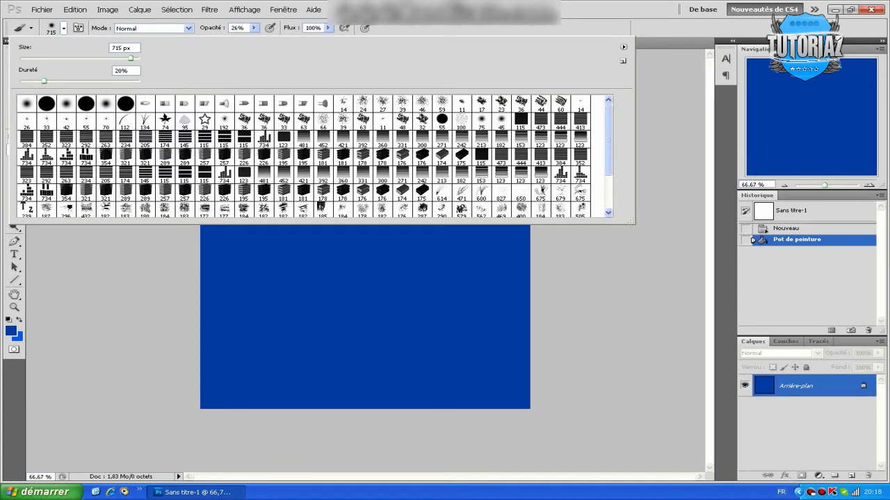
pyautogui.press('Escape')
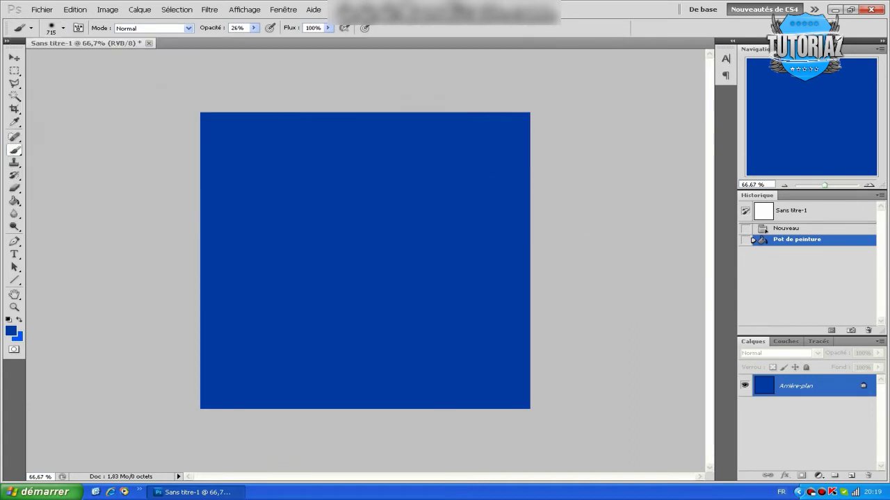
pyautogui.click(63, 27)
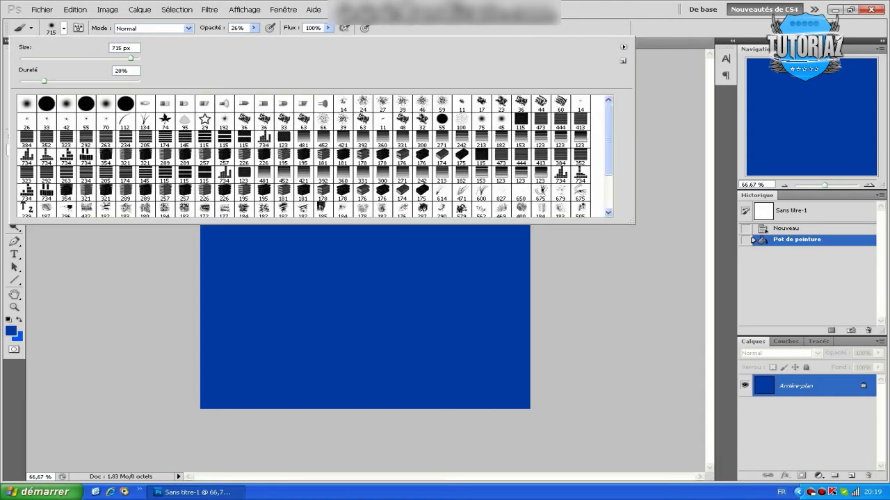
pyautogui.moveTo(44, 81); pyautogui.dragTo(35, 82)
pyautogui.press('Return')
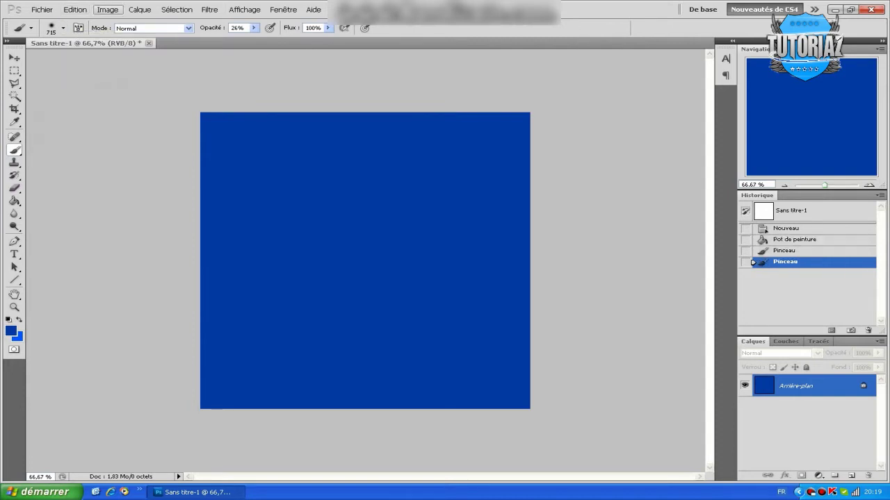
pyautogui.click(63, 28)
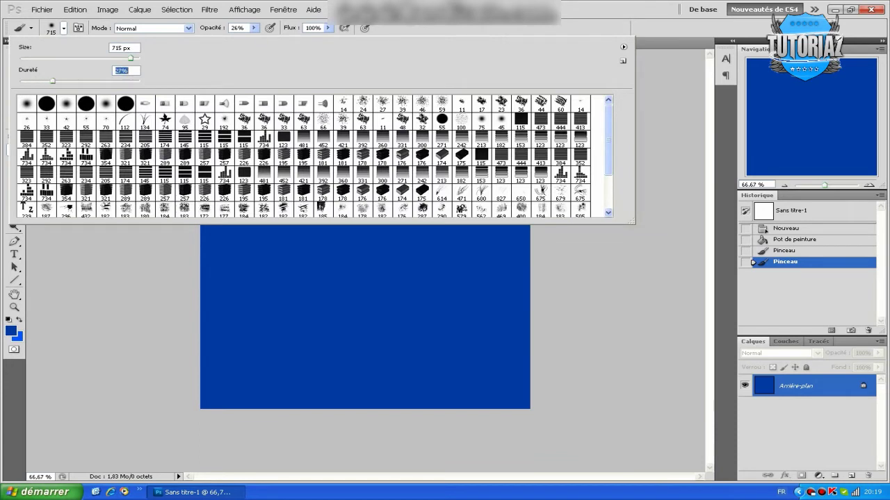
pyautogui.press('Return')
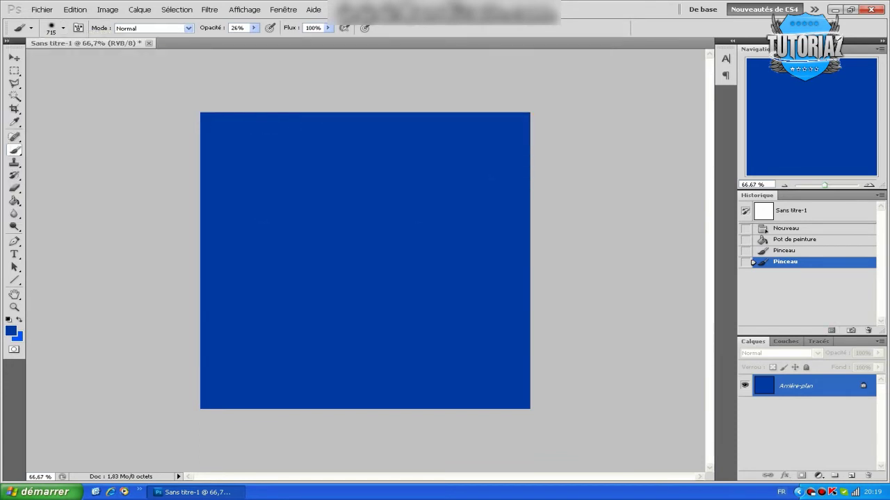
# Step: Convert Arrière-plan into layer Calque 0 and make lighter blue the foreground colour
pyautogui.doubleClick(796, 386)
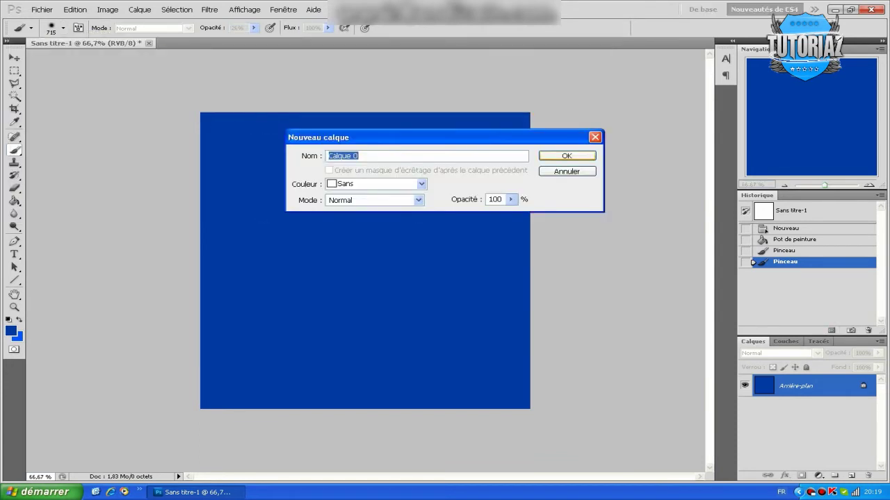
pyautogui.press('Return')
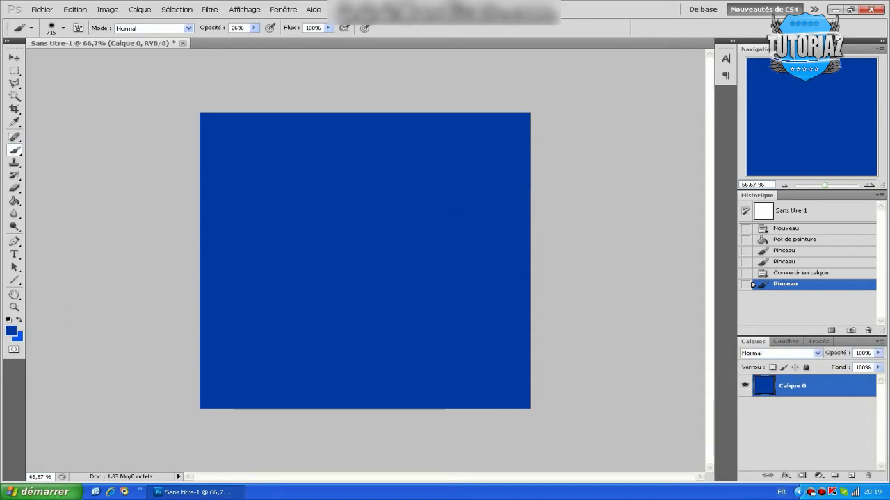
pyautogui.press('x')
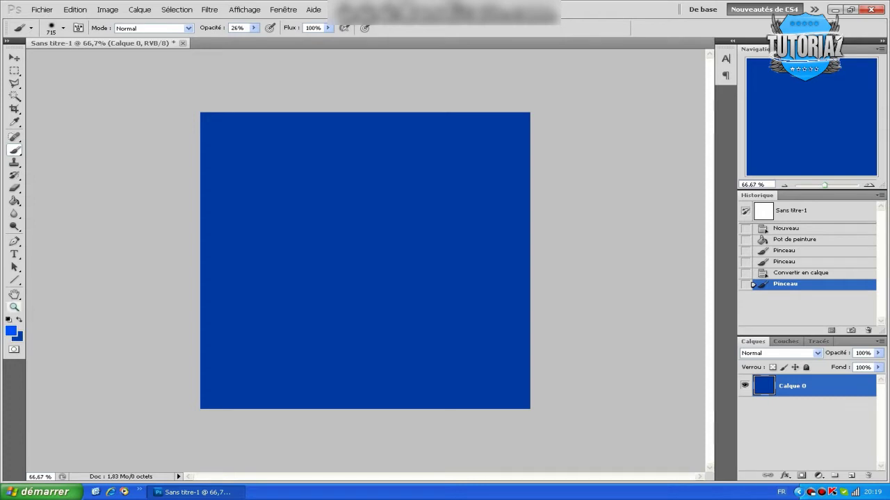
# Step: Paint a soft lighter-blue glow at the canvas centre, undoing a trial bucket fill
pyautogui.click(362, 250)
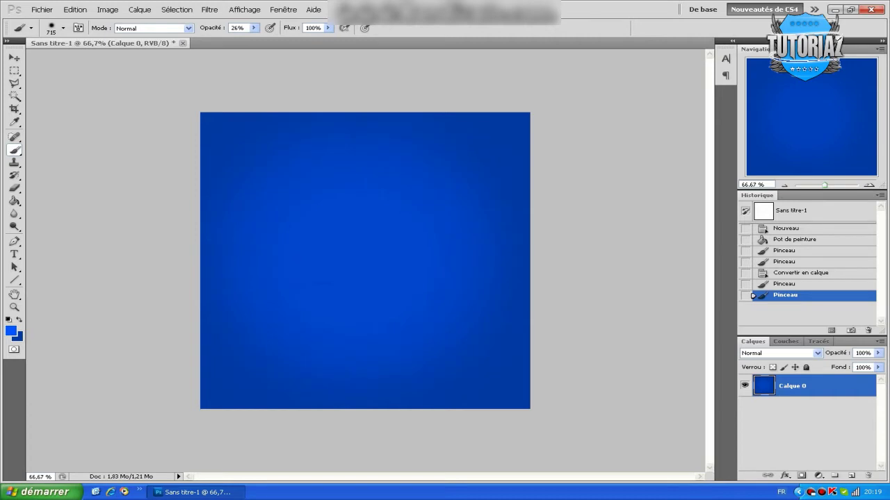
pyautogui.press('v')
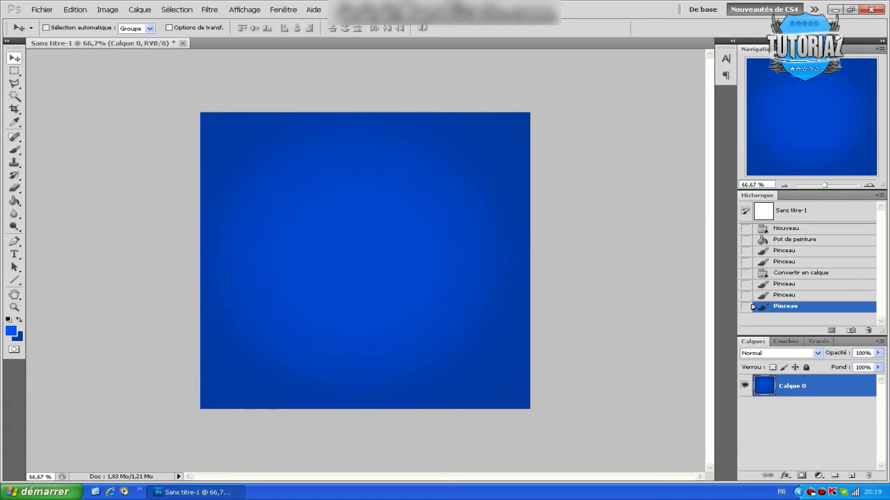
pyautogui.moveTo(14, 201); pyautogui.dragTo(70, 212)
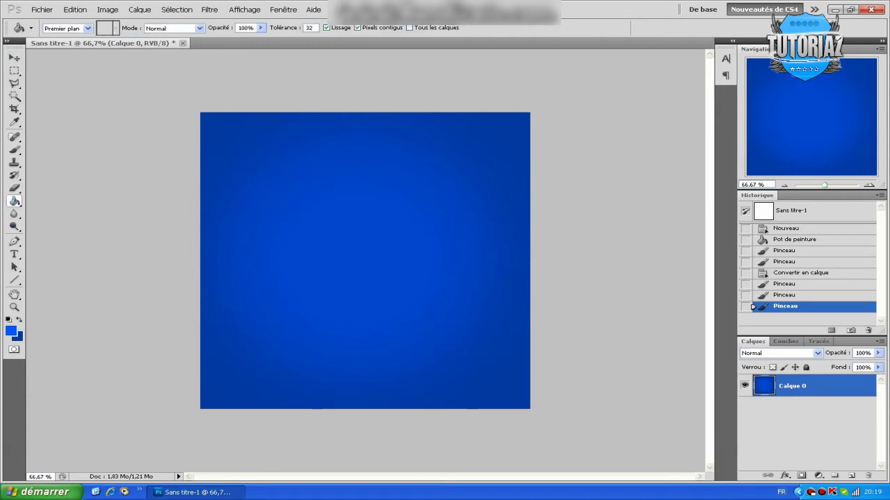
pyautogui.click(358, 257)
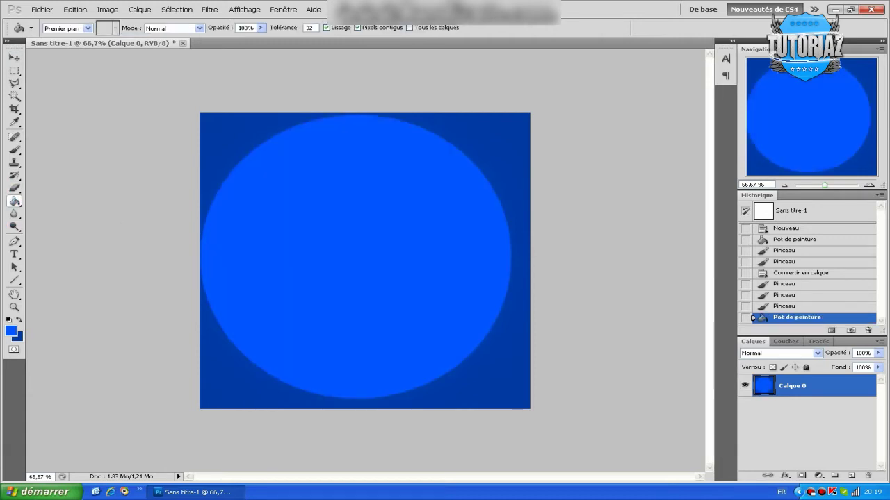
pyautogui.click(752, 307)
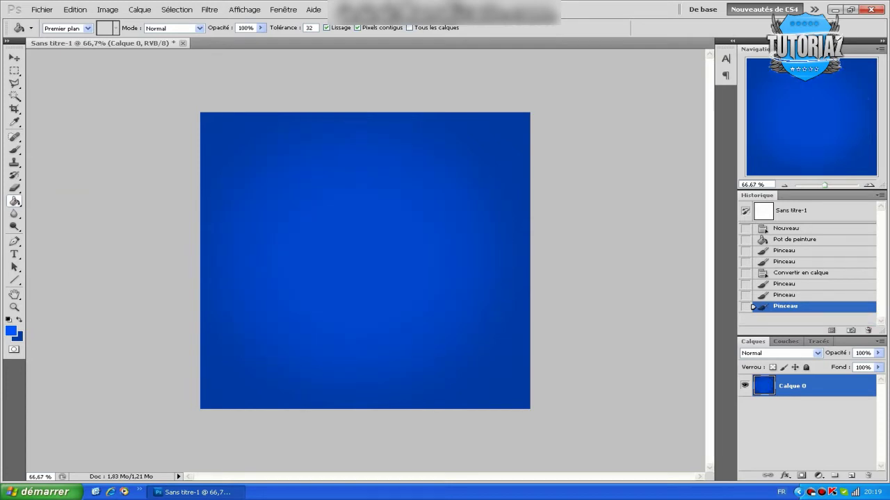
pyautogui.moveTo(14, 279); pyautogui.dragTo(63, 321)
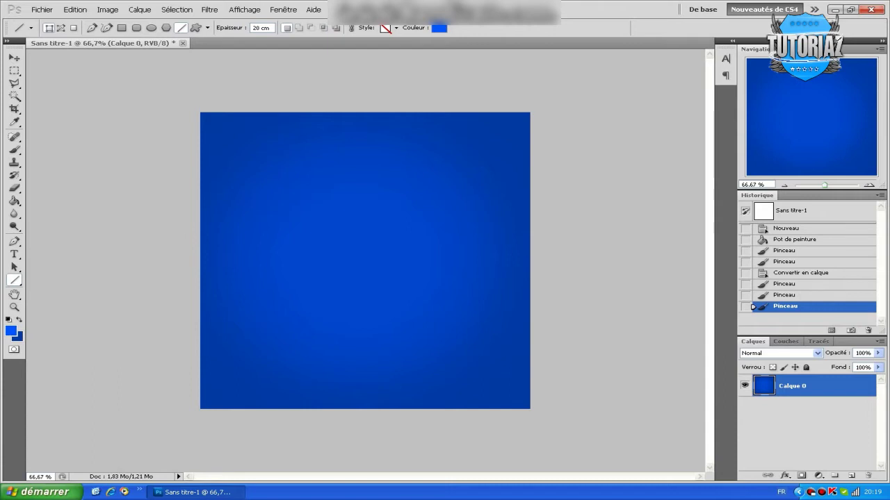
# Step: Set the foreground to white #ffffff and draw a sloping white line shape
pyautogui.click(10, 331)
pyautogui.write('ffffff')
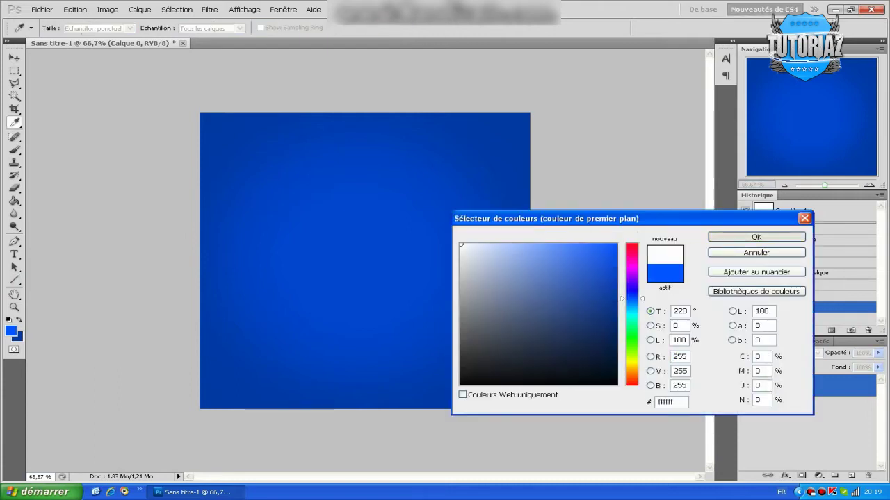
pyautogui.click(731, 234)
pyautogui.moveTo(212, 341); pyautogui.dragTo(445, 319)
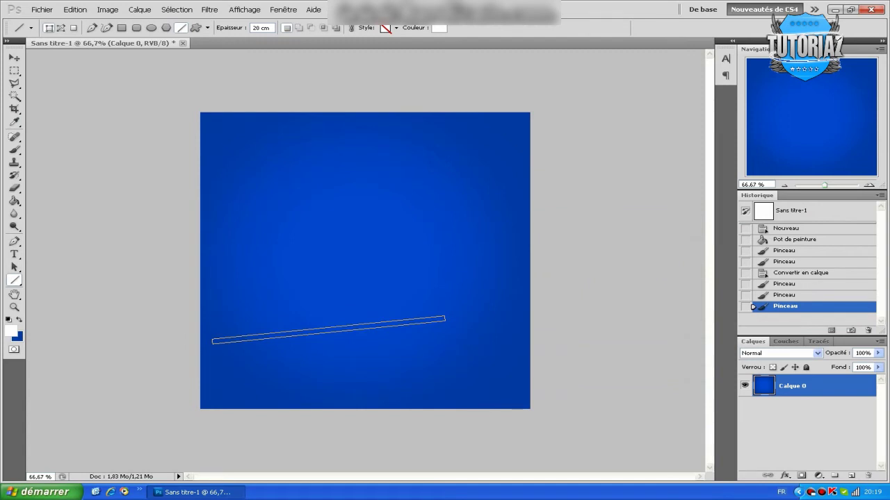
pyautogui.moveTo(214, 309); pyautogui.dragTo(443, 350)
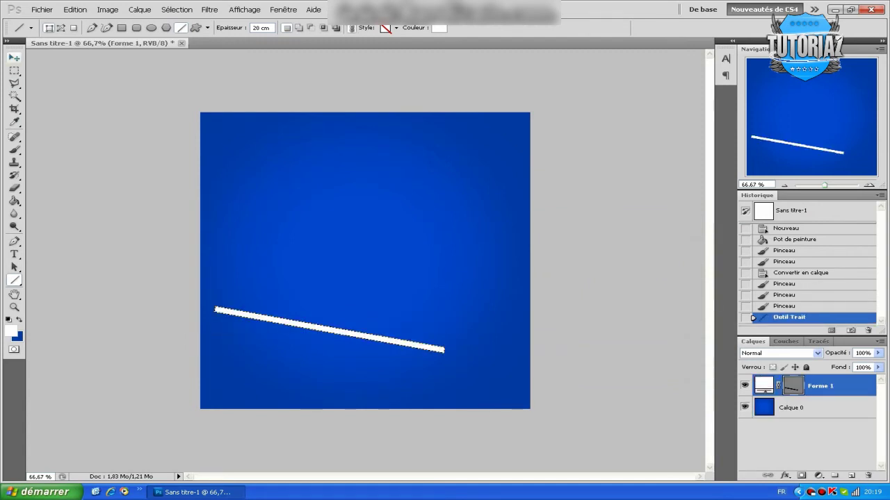
# Step: Rotate the white line to vertical, scale it to about 78%, and position it centrally
pyautogui.click(14, 57)
pyautogui.moveTo(329, 329); pyautogui.dragTo(339, 237)
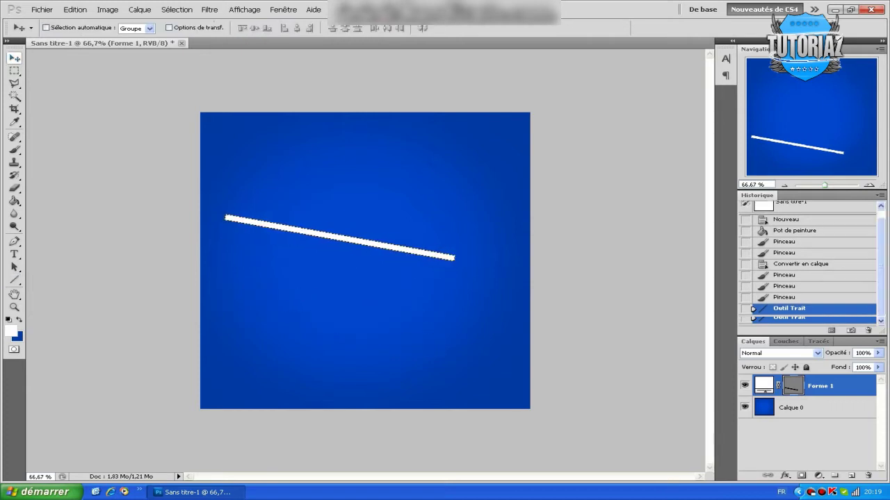
pyautogui.hotkey('ctrl', 't')
pyautogui.moveTo(466, 264)
pyautogui.mouseDown()
pyautogui.moveTo(366, 364)
pyautogui.moveTo(339, 366)
pyautogui.mouseUp()
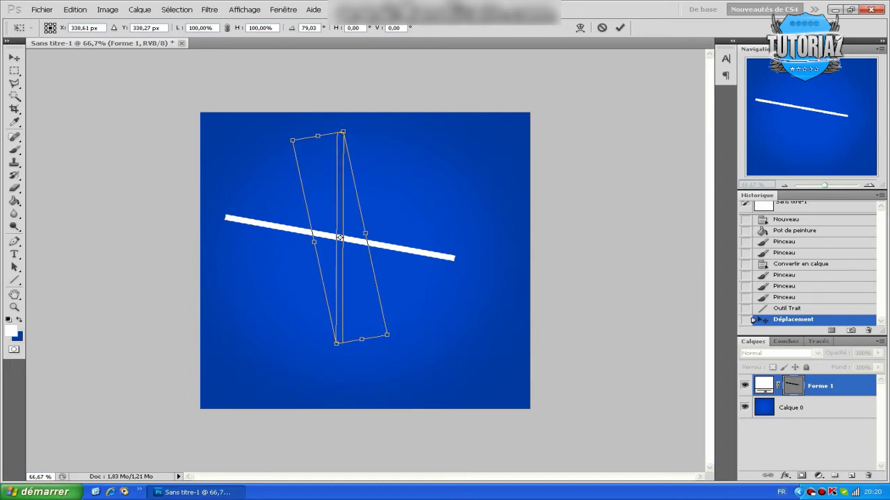
pyautogui.moveTo(338, 367); pyautogui.dragTo(335, 366)
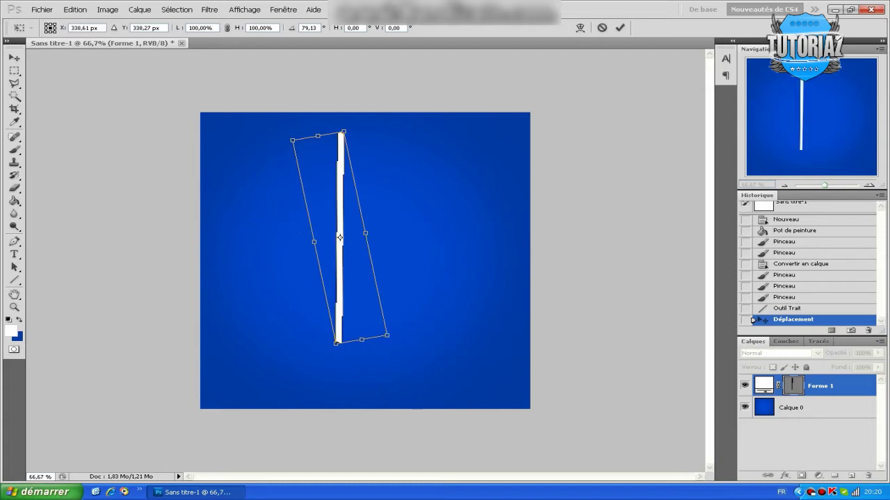
pyautogui.moveTo(335, 366); pyautogui.dragTo(337, 366)
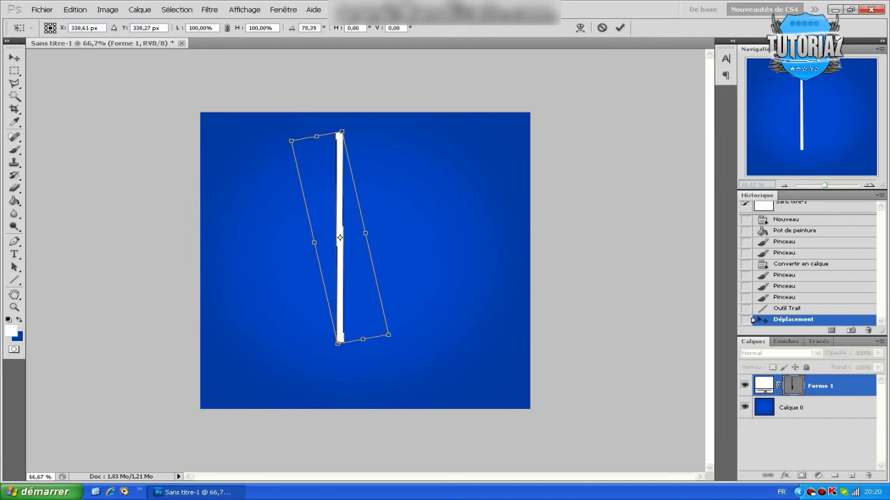
pyautogui.moveTo(337, 366); pyautogui.dragTo(335, 366)
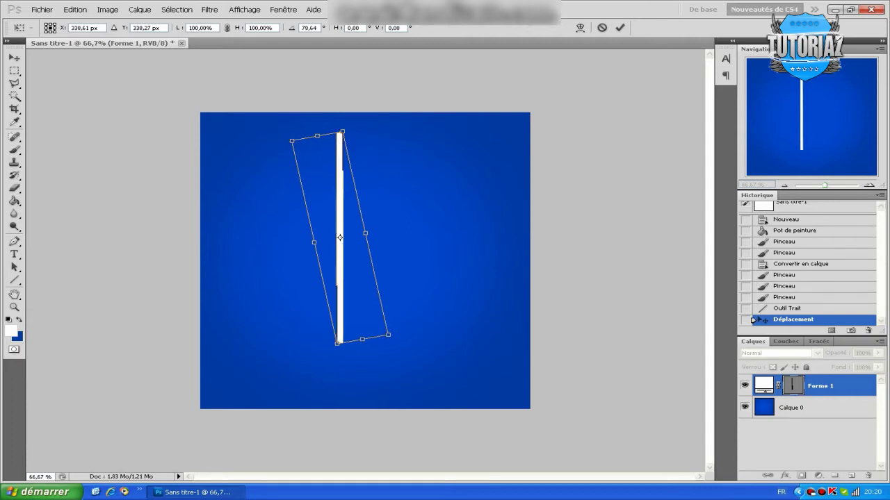
pyautogui.moveTo(388, 335); pyautogui.dragTo(378, 290)
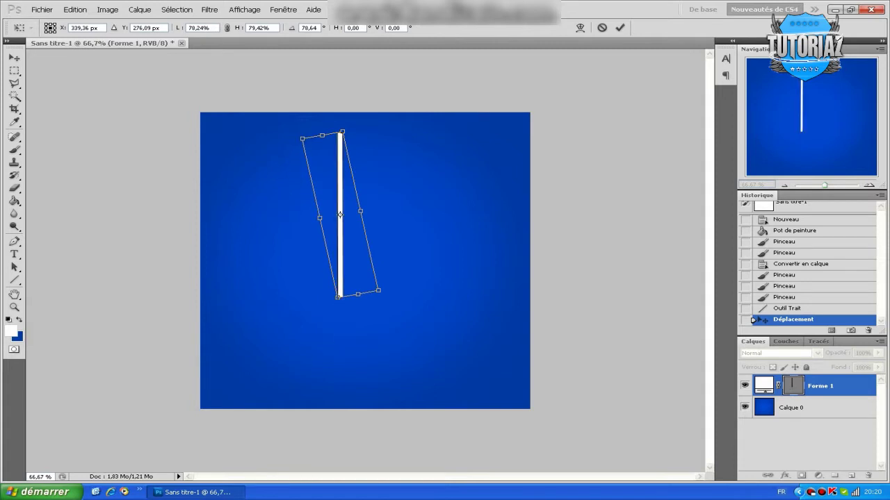
pyautogui.click(620, 27)
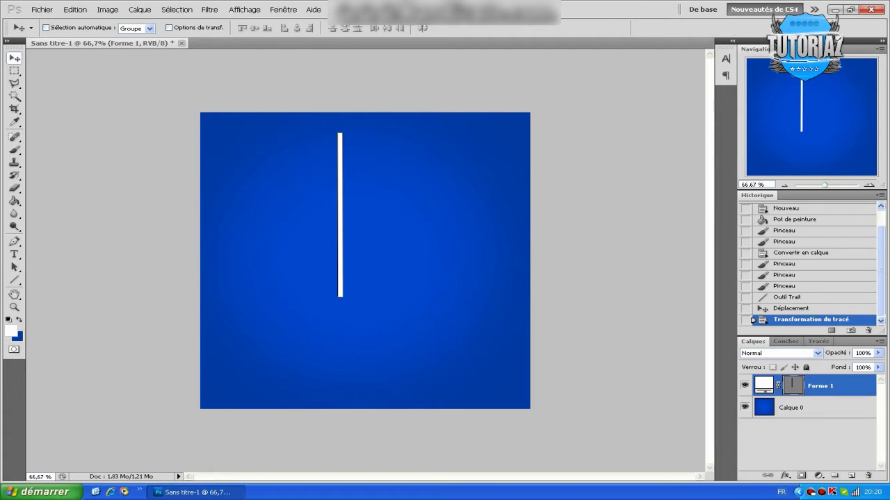
pyautogui.moveTo(340, 215)
pyautogui.mouseDown()
pyautogui.moveTo(386, 248)
pyautogui.moveTo(380, 257)
pyautogui.mouseUp()
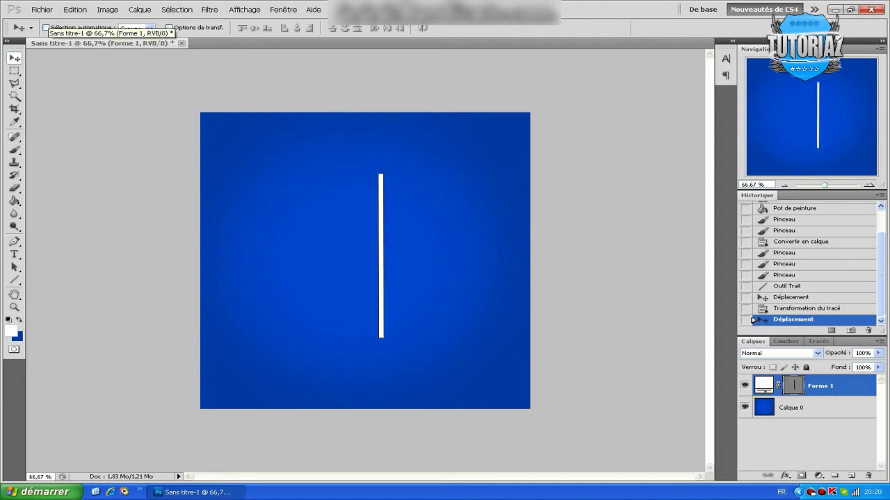
# Step: Duplicate the white bar and rotate the copy 90° clockwise into a horizontal top bar
pyautogui.hotkey('ctrl', 'j')
pyautogui.moveTo(380, 255); pyautogui.dragTo(276, 255)
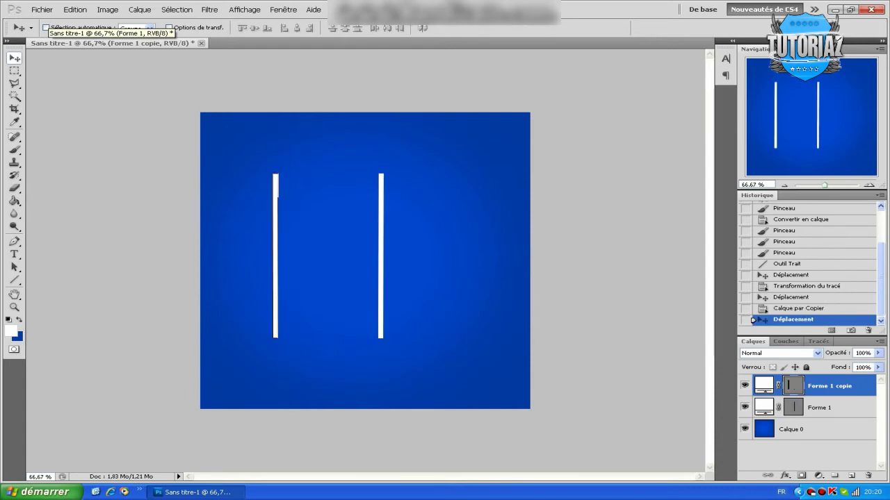
pyautogui.hotkey('ctrl', 't')
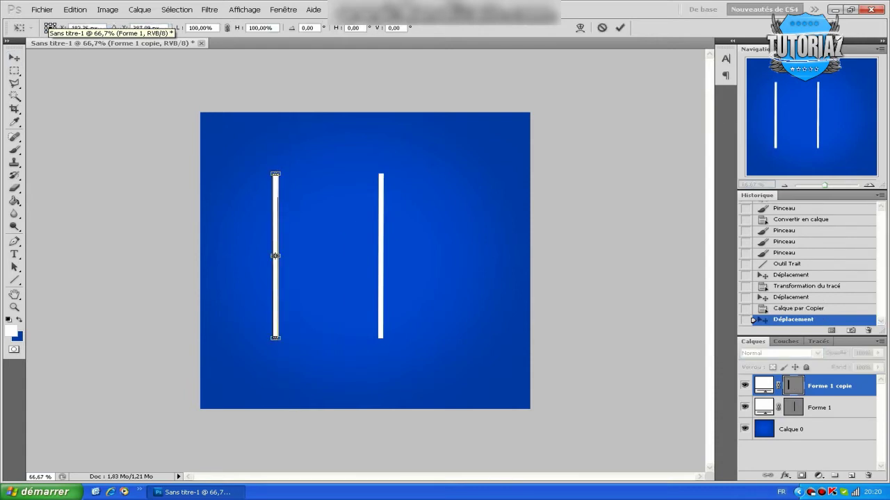
pyautogui.rightClick(276, 212)
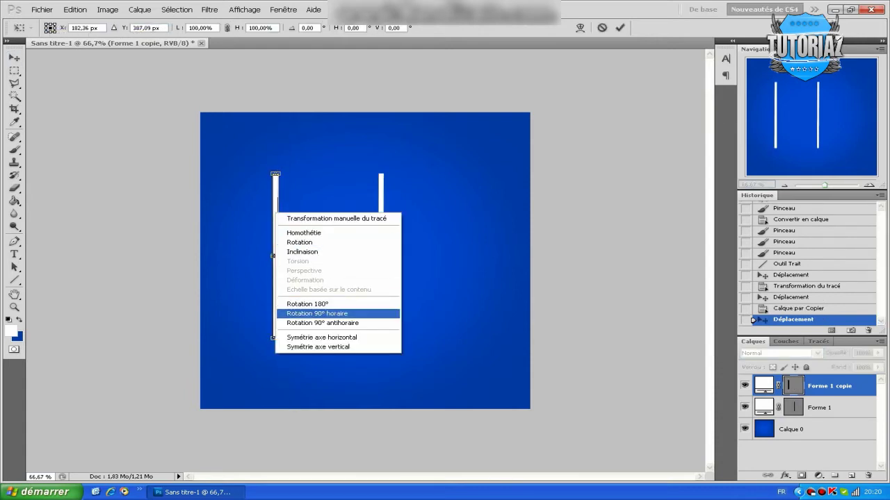
pyautogui.click(316, 313)
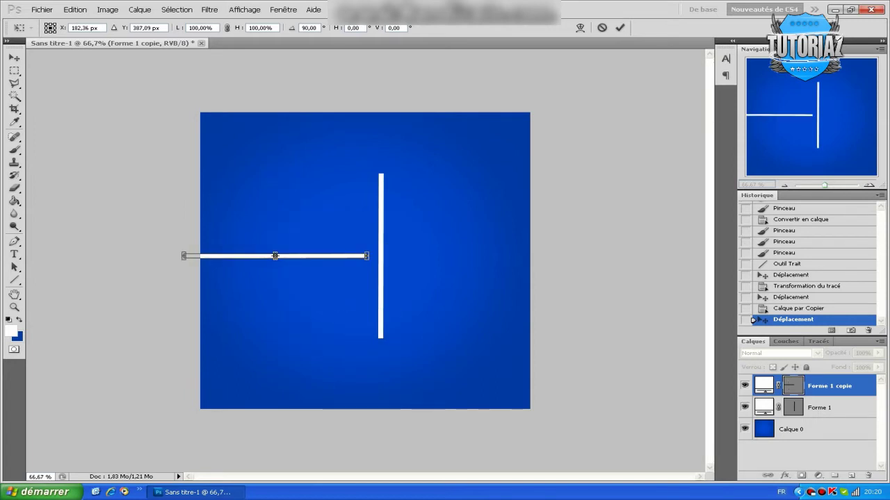
pyautogui.click(619, 28)
pyautogui.moveTo(278, 256)
pyautogui.mouseDown()
pyautogui.moveTo(441, 173)
pyautogui.moveTo(368, 166)
pyautogui.mouseUp()
# Step: Move the vertical bar to meet the horizontal bar's left end, then select both layers
pyautogui.click(819, 407)
pyautogui.moveTo(381, 257); pyautogui.dragTo(276, 242)
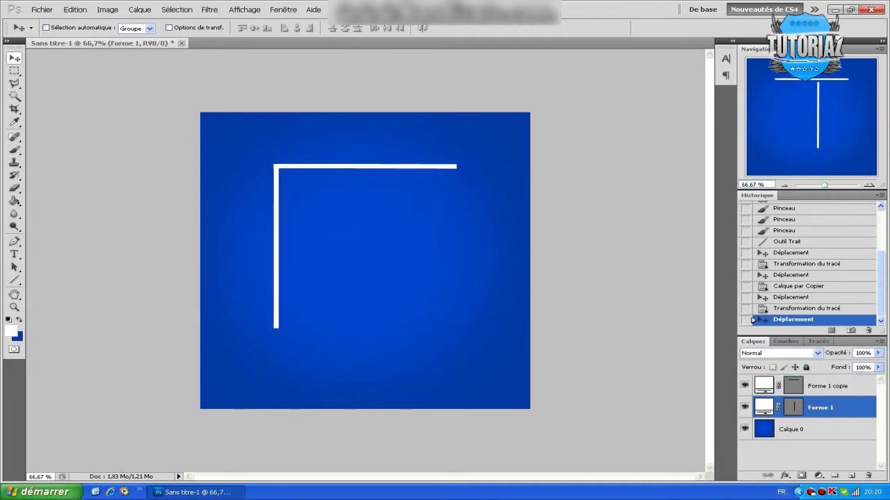
pyautogui.hotkey('shift', 'Left')
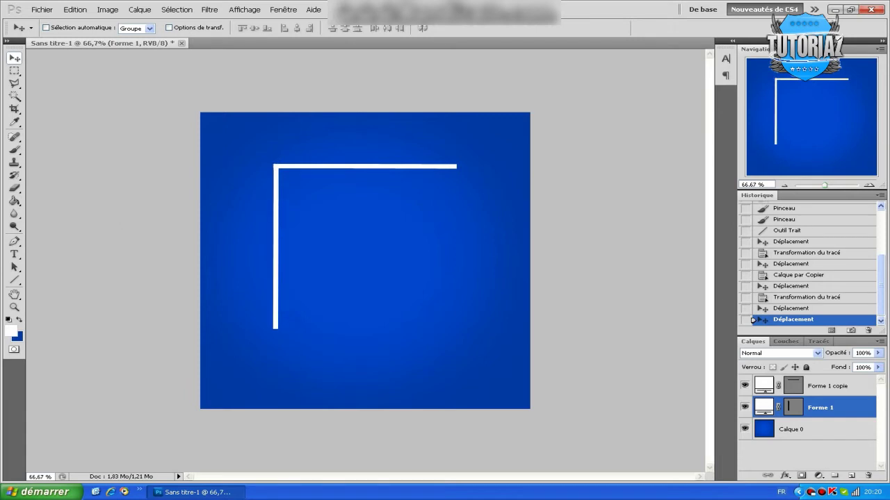
pyautogui.press('Left')
pyautogui.press('Left')
pyautogui.press('Left')
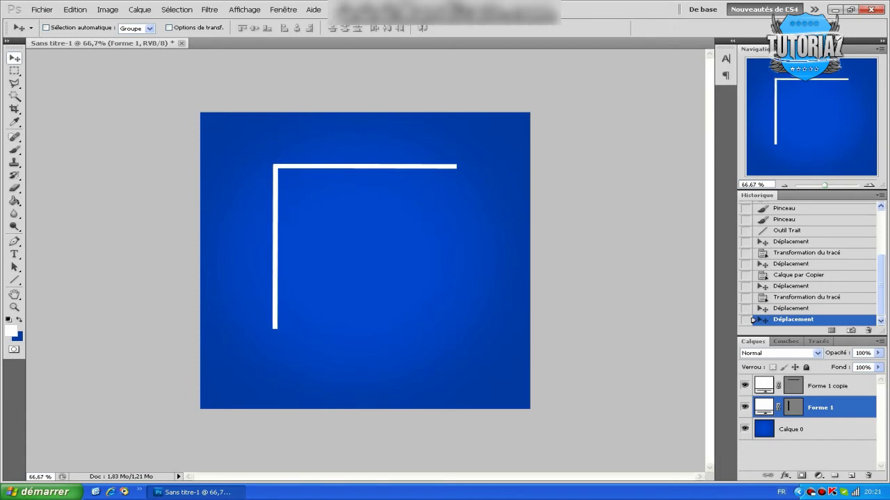
pyautogui.keyDown('shift'); pyautogui.click(820, 386); pyautogui.keyUp('shift')
# Step: Rasterize both bar layers and merge them into one L-shaped corner
pyautogui.rightClick(823, 387)
pyautogui.click(765, 242)
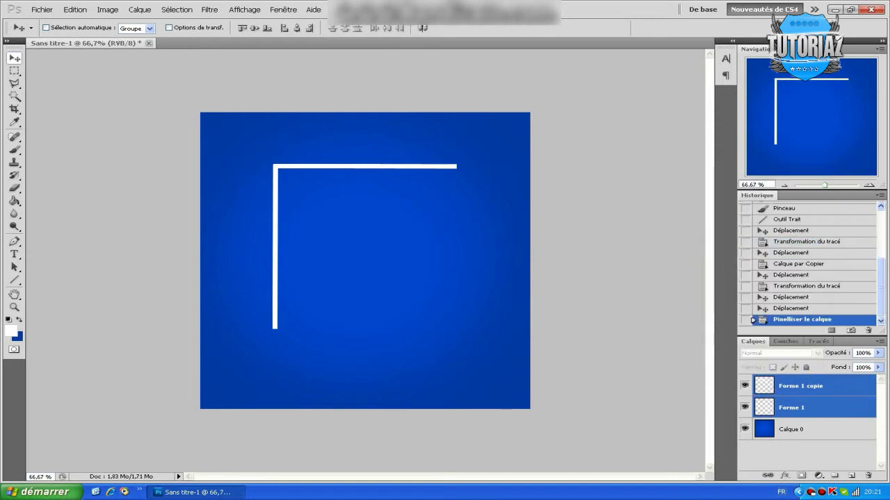
pyautogui.rightClick(824, 407)
pyautogui.click(736, 377)
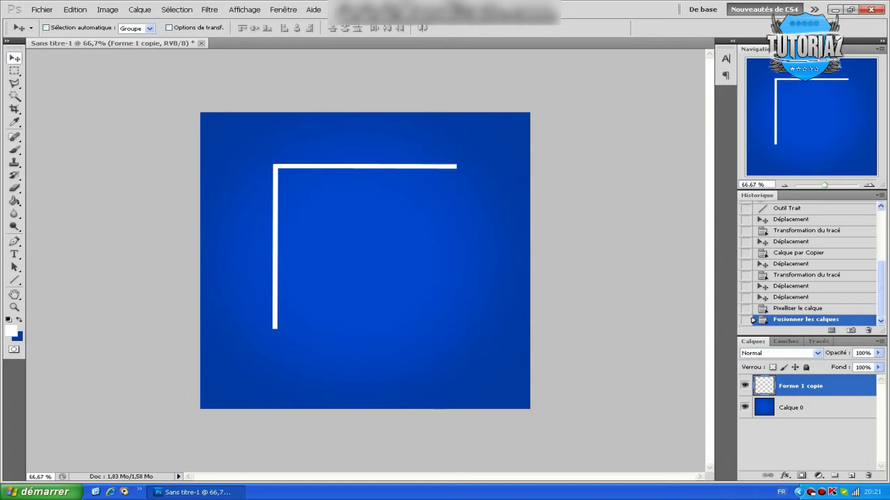
# Step: Duplicate the L-corner and rotate the copy 180° to close the square
pyautogui.hotkey('ctrl', 'j')
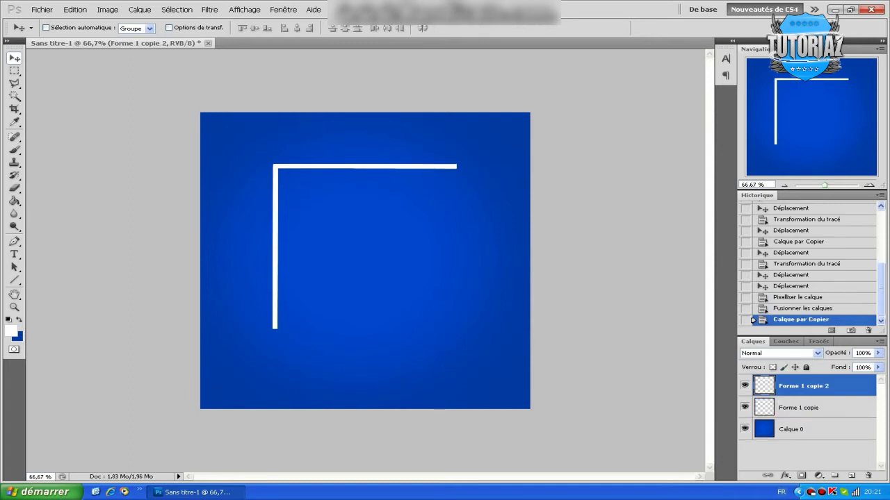
pyautogui.hotkey('ctrl', 't')
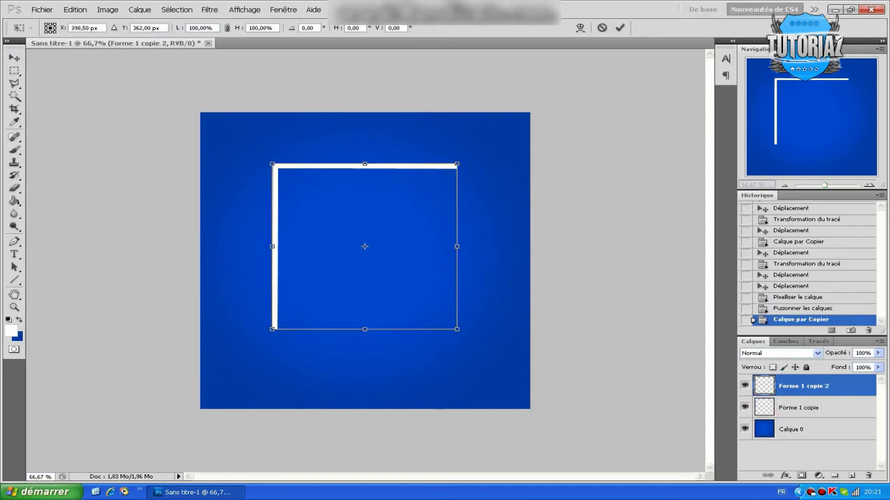
pyautogui.rightClick(356, 189)
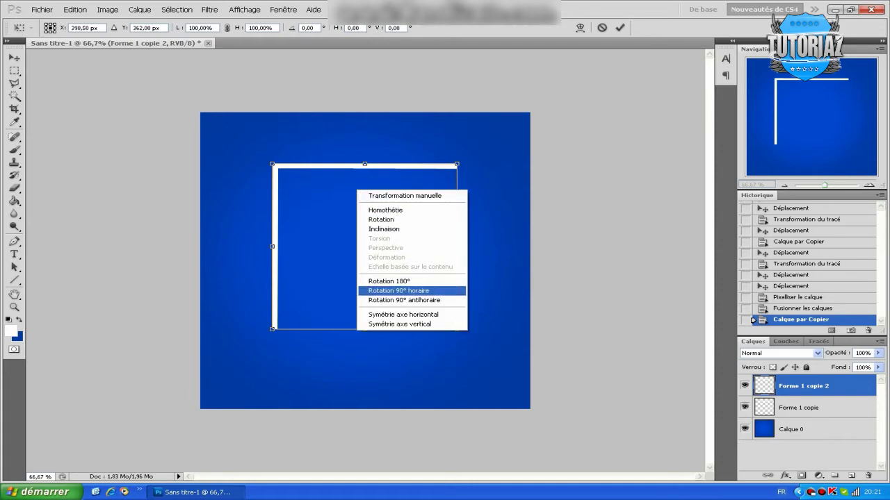
pyautogui.click(389, 289)
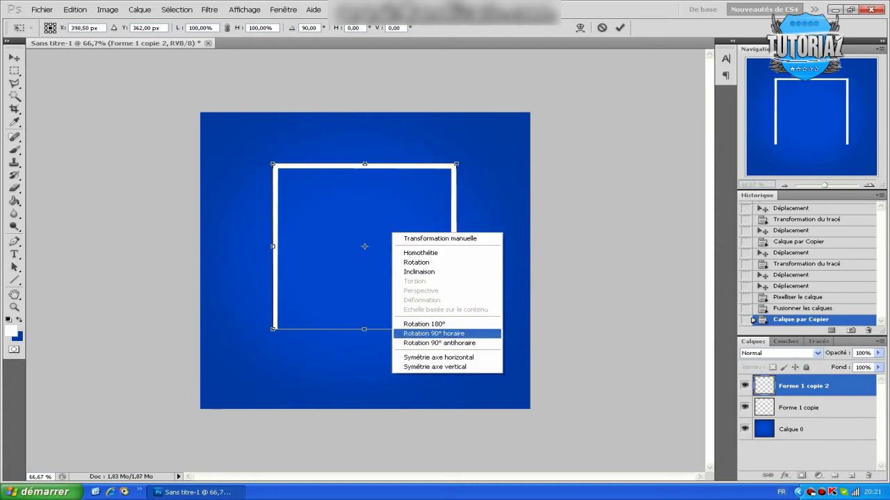
pyautogui.click(432, 333)
pyautogui.click(619, 27)
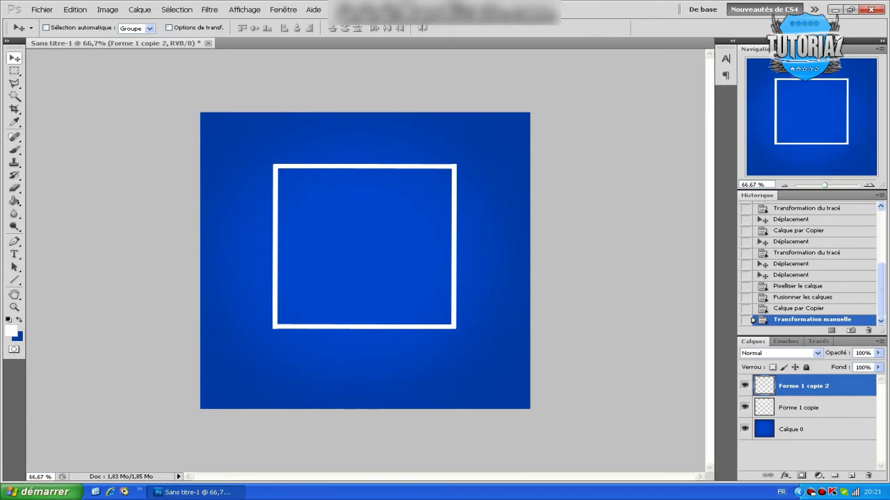
# Step: Merge both frame halves into one layer and nudge the square slightly right
pyautogui.keyDown('shift'); pyautogui.click(813, 407); pyautogui.keyUp('shift')
pyautogui.rightClick(817, 409)
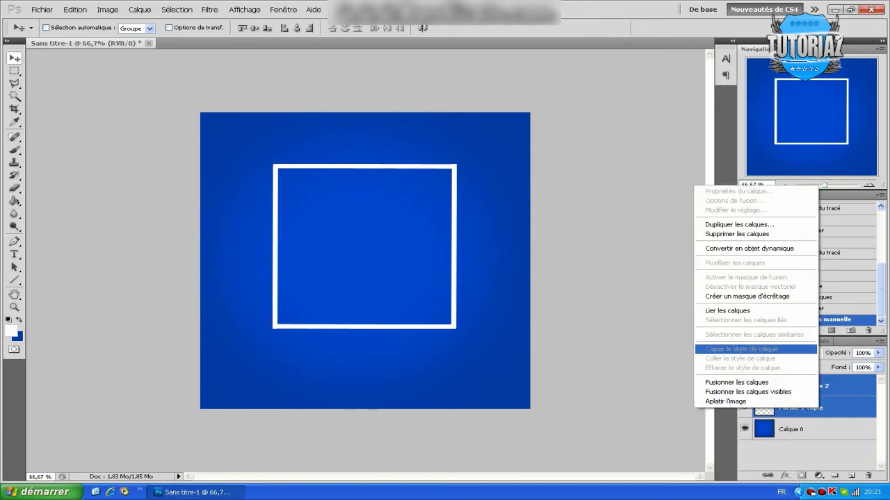
pyautogui.click(736, 382)
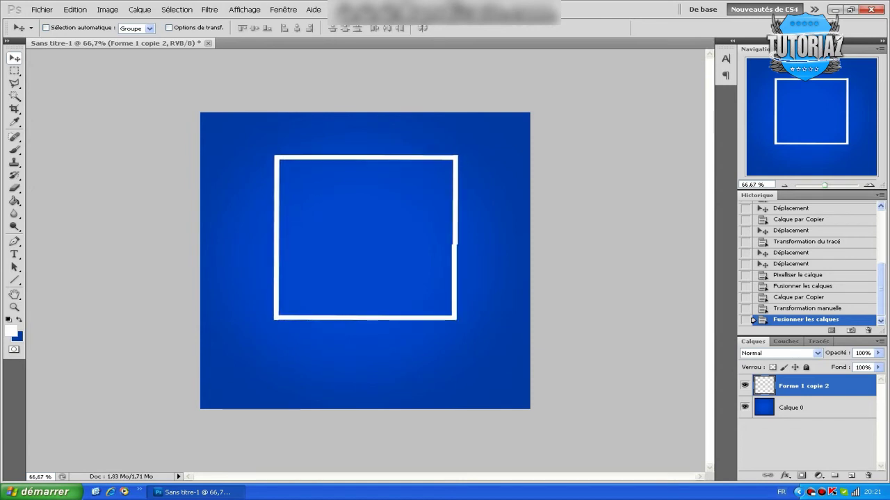
pyautogui.press('Right')
pyautogui.press('Right')
pyautogui.press('Right')
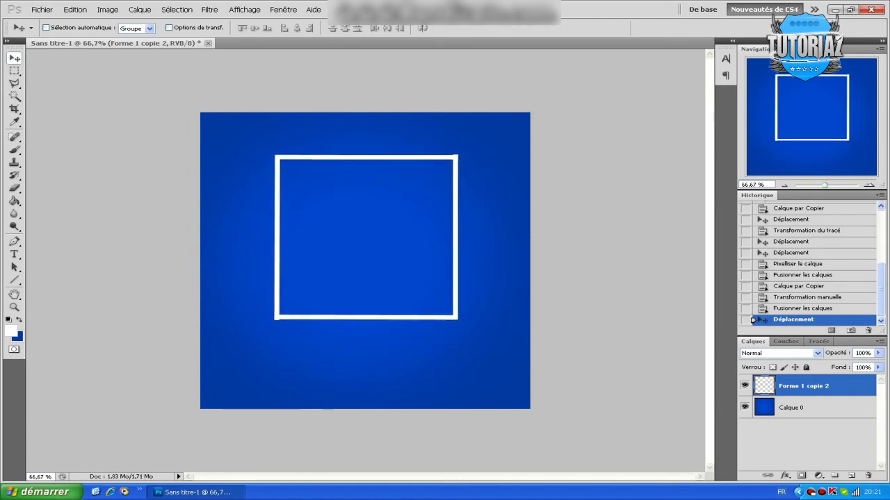
pyautogui.press('t')
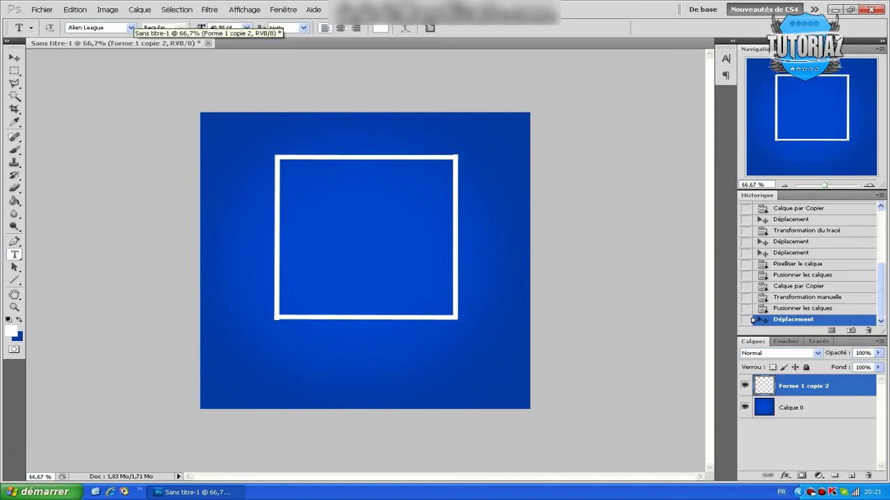
# Step: Type 'TT' on a new text layer inside the white square frame
pyautogui.click(244, 214)
pyautogui.moveTo(200, 28); pyautogui.dragTo(340, 26)
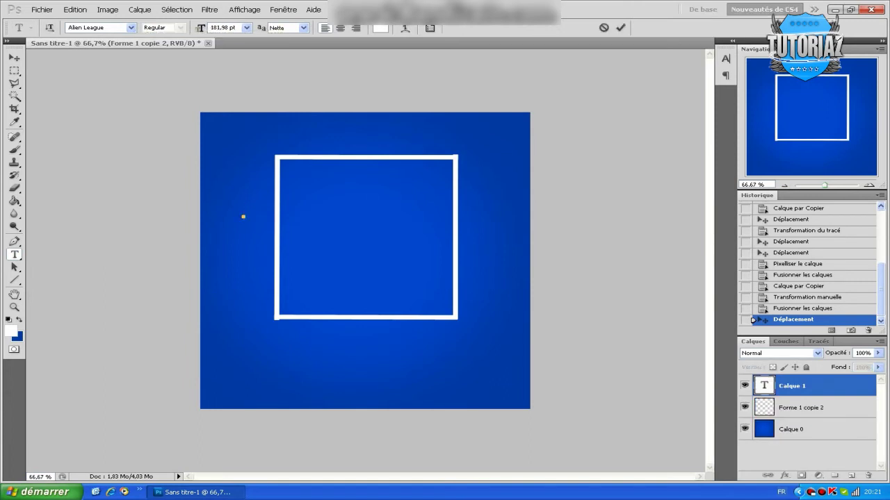
pyautogui.click(358, 259)
pyautogui.click(301, 246)
pyautogui.moveTo(200, 28); pyautogui.dragTo(235, 27)
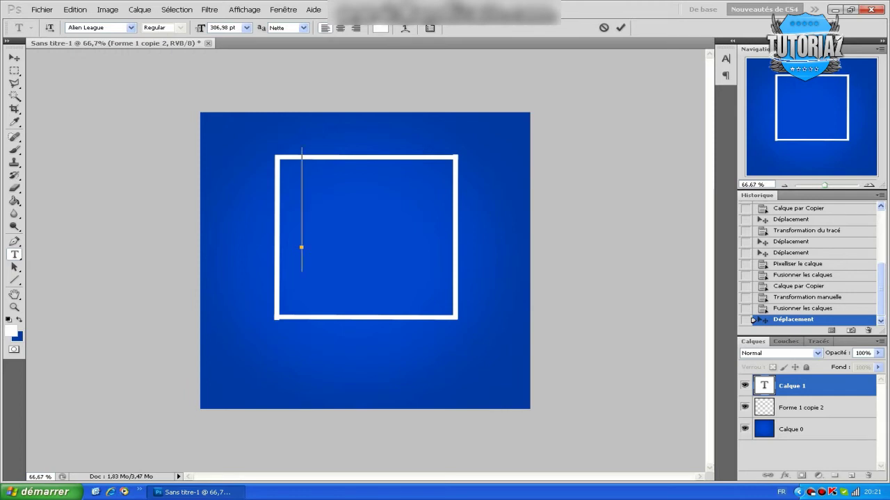
pyautogui.write('T')
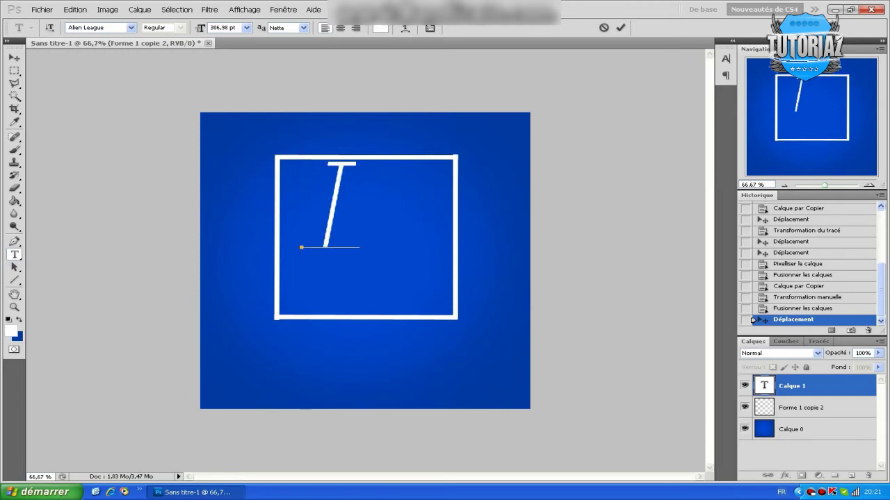
pyautogui.write('T')
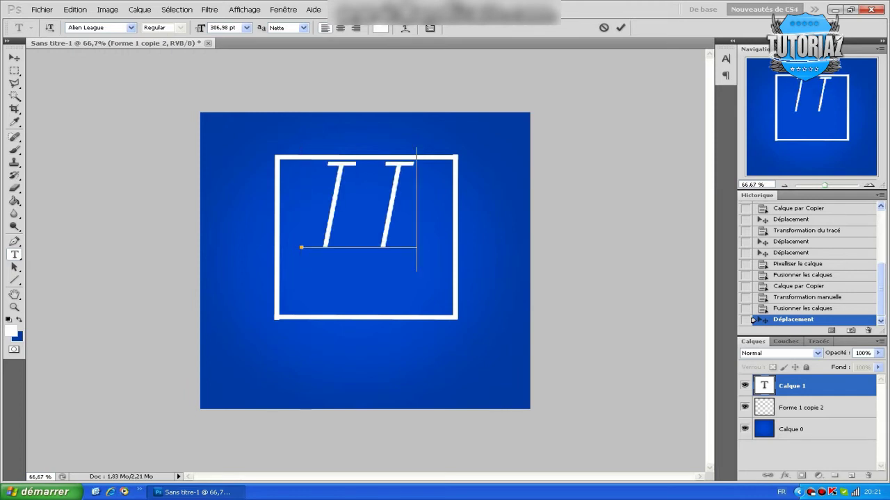
pyautogui.moveTo(327, 208); pyautogui.dragTo(335, 239)
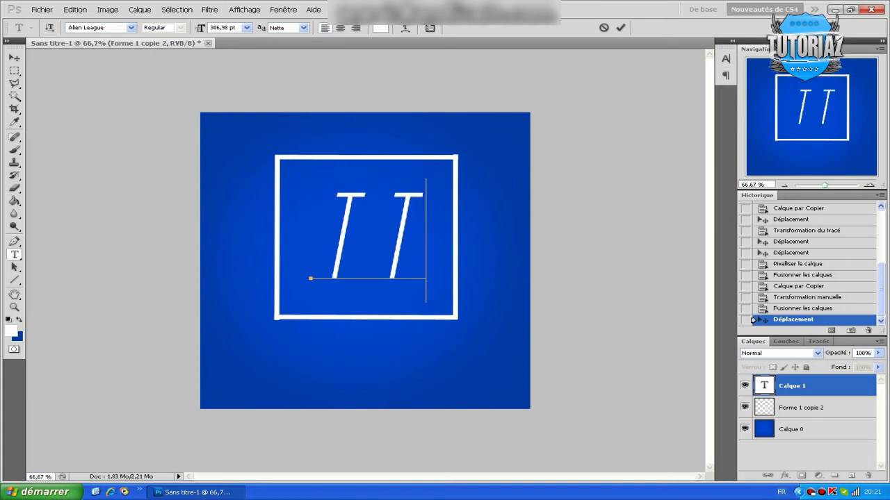
# Step: Set the TT to Bebas Neue at 548.98 pt and commit it
pyautogui.hotkey('ctrl', 'a')
pyautogui.click(85, 28)
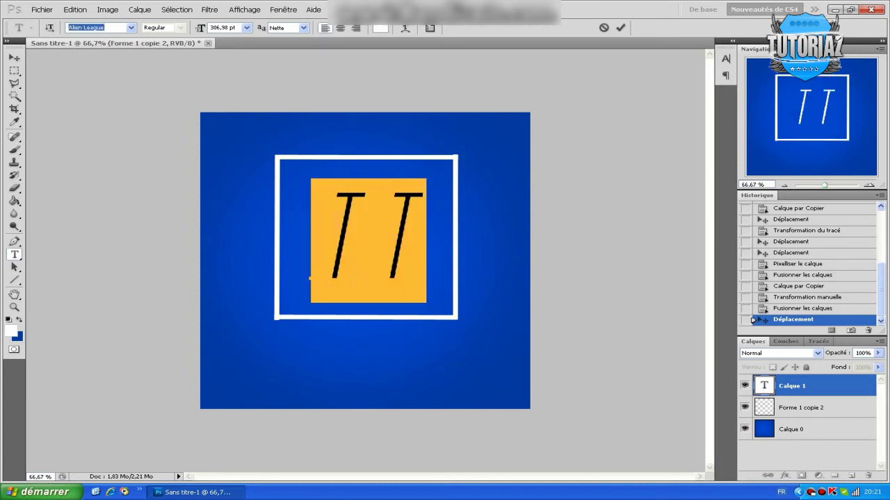
pyautogui.write('Be')
pyautogui.write('bas')
pyautogui.press('Return')
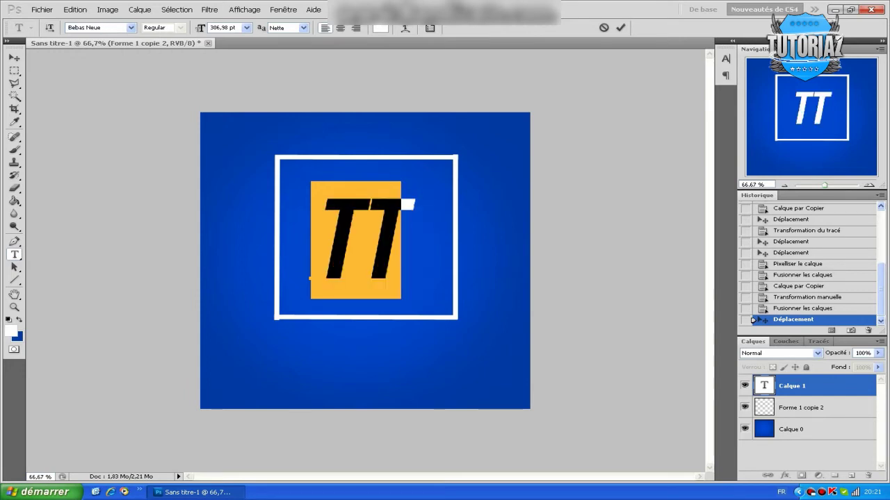
pyautogui.moveTo(200, 27); pyautogui.dragTo(356, 27)
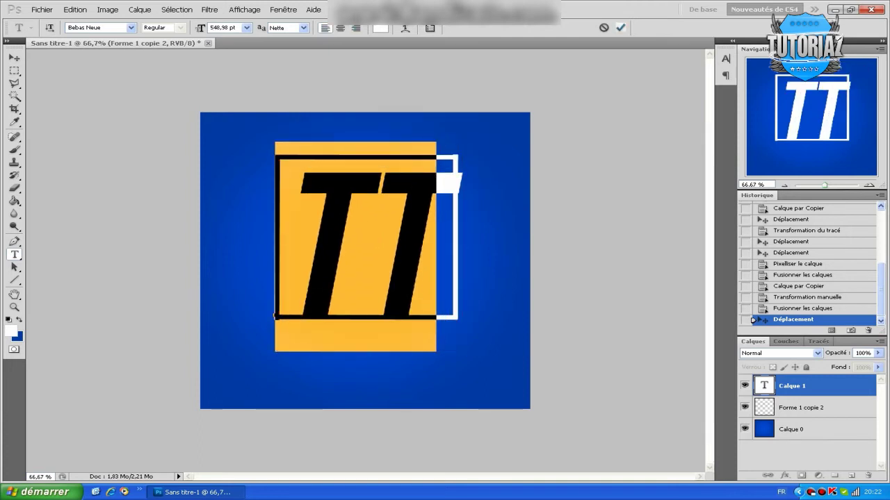
pyautogui.click(620, 27)
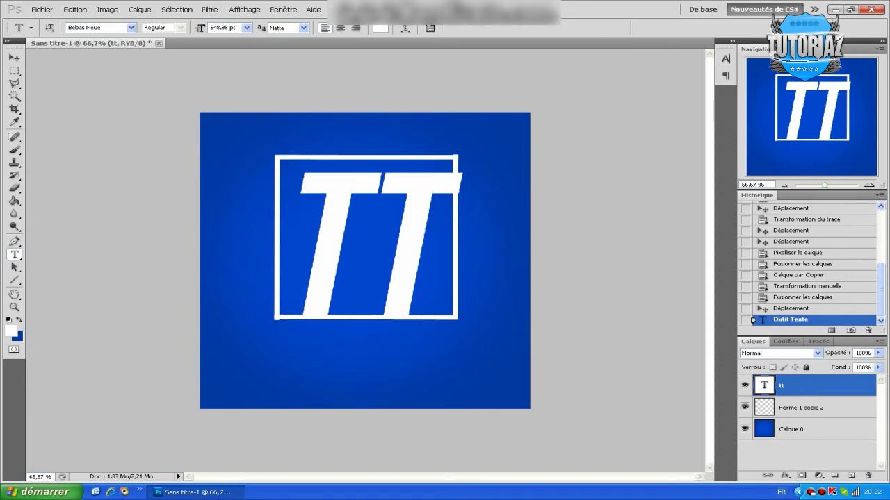
# Step: Rotate the TT about −43°, scale it to roughly 111% × 121%, and lower it over the frame
pyautogui.press('v')
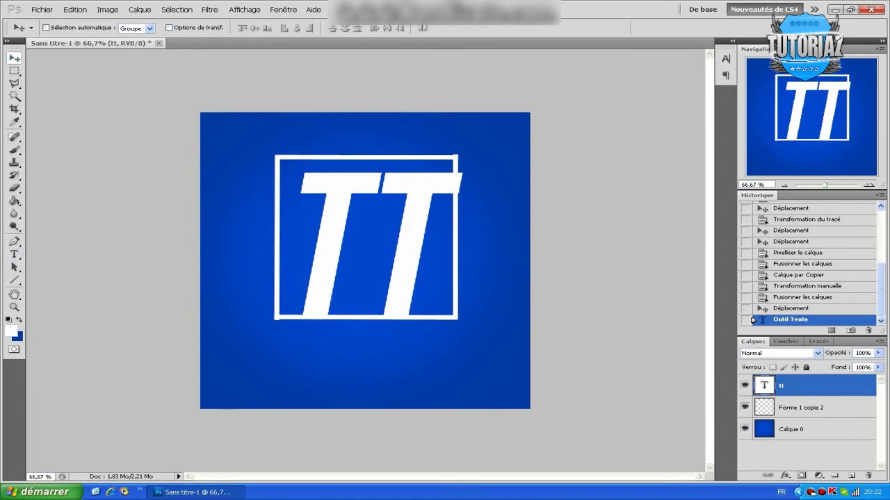
pyautogui.press('Left')
pyautogui.press('Left')
pyautogui.press('Left')
pyautogui.press('Left')
pyautogui.press('Left')
pyautogui.press('Left')
pyautogui.press('Left')
pyautogui.press('Left')
pyautogui.press('Left')
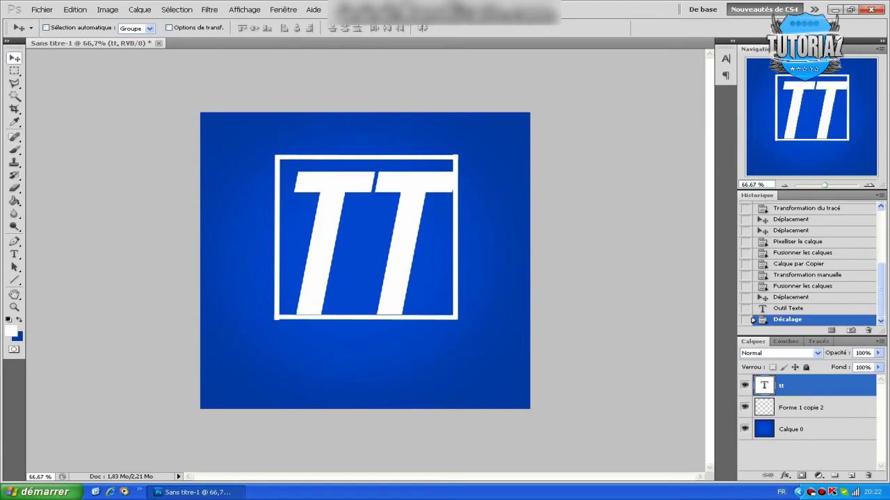
pyautogui.press('Left')
pyautogui.press('Left')
pyautogui.press('Left')
pyautogui.hotkey('ctrl', 't')
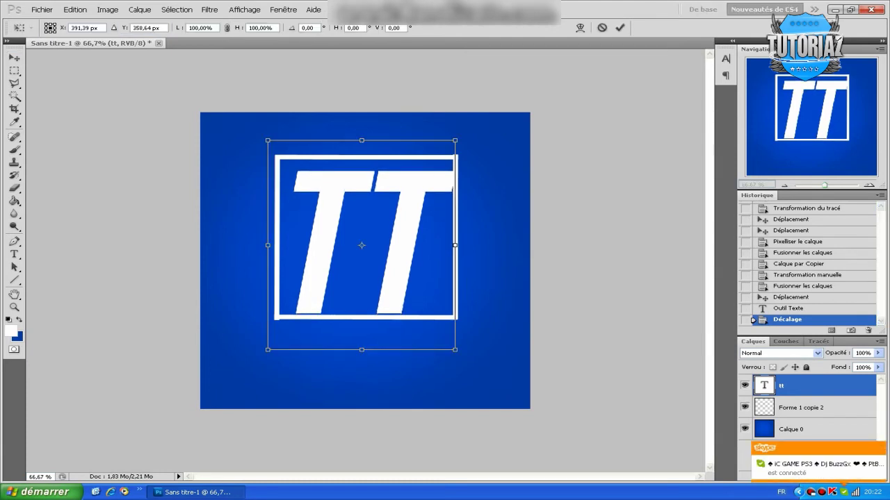
pyautogui.rightClick(405, 224)
pyautogui.press('Escape')
pyautogui.moveTo(472, 129); pyautogui.dragTo(362, 83)
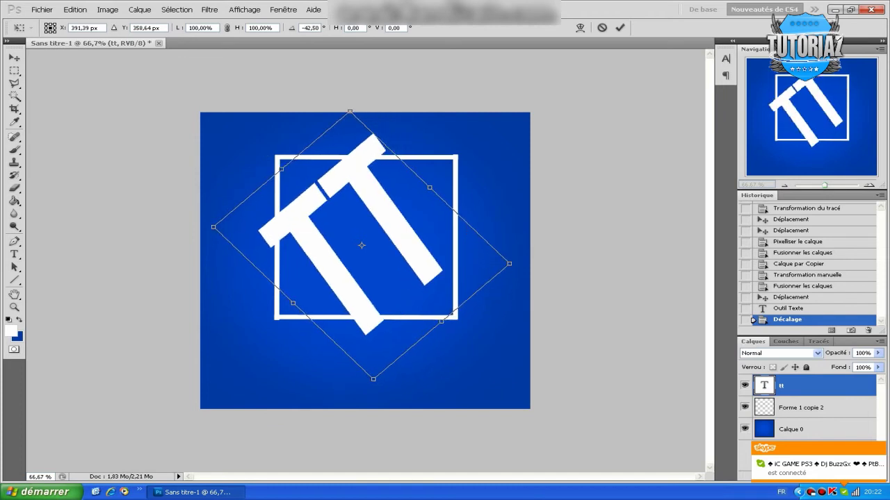
pyautogui.moveTo(509, 263); pyautogui.dragTo(554, 280)
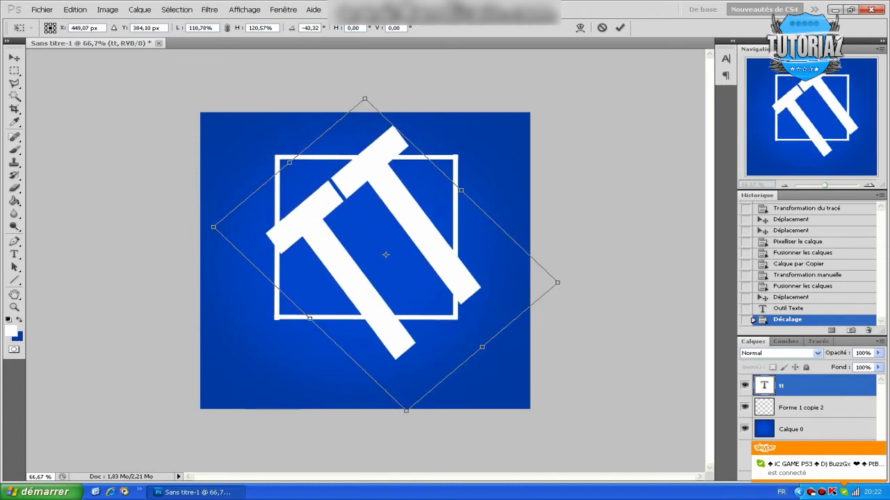
pyautogui.moveTo(381, 251); pyautogui.dragTo(380, 269)
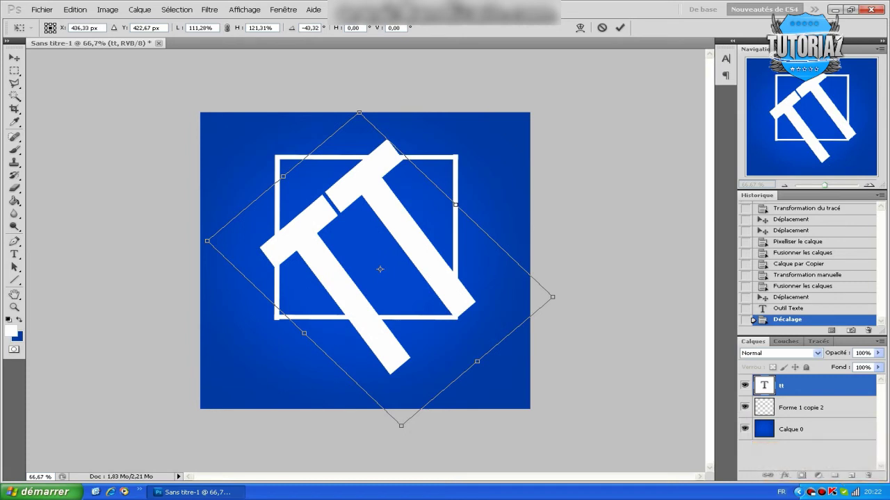
pyautogui.click(619, 27)
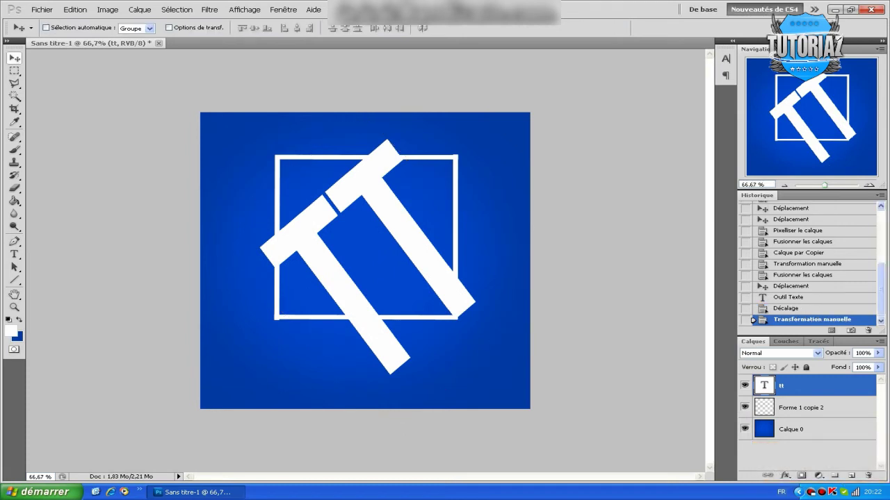
# Step: Rasterise the tt layer and erase the part of the T below the frame
pyautogui.rightClick(806, 384)
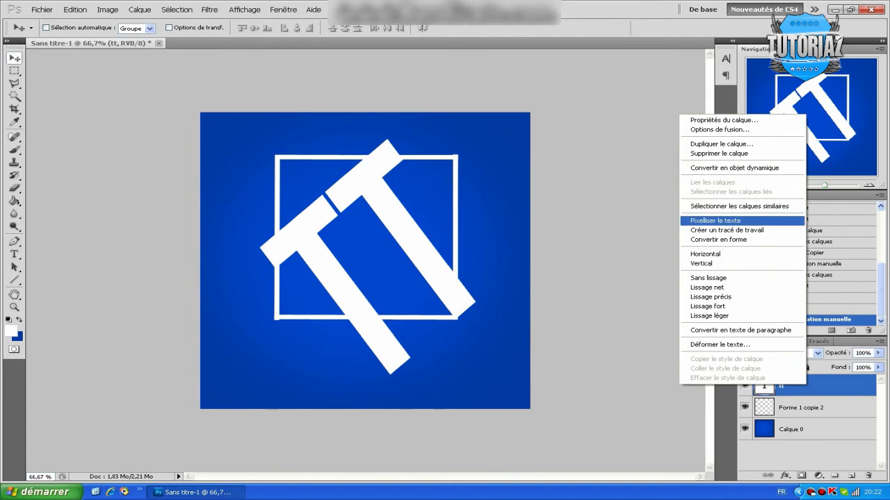
pyautogui.click(715, 220)
pyautogui.click(14, 71)
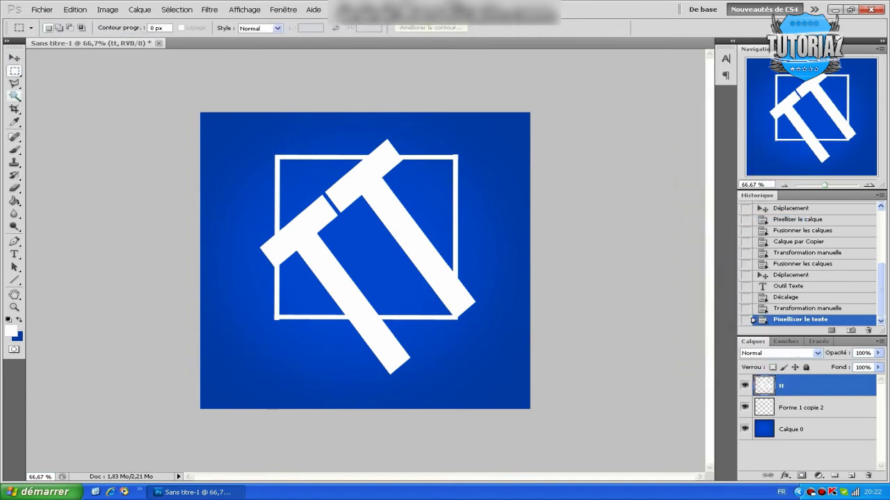
pyautogui.rightClick(14, 70)
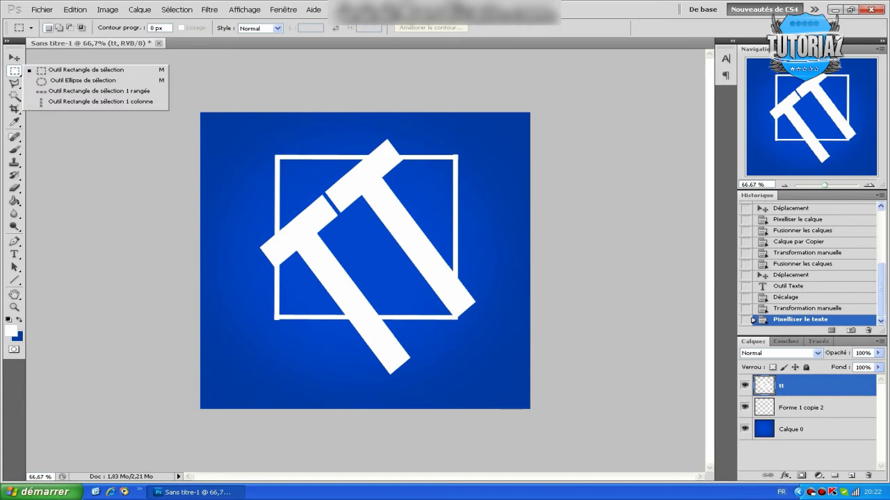
pyautogui.moveTo(446, 391); pyautogui.dragTo(317, 320)
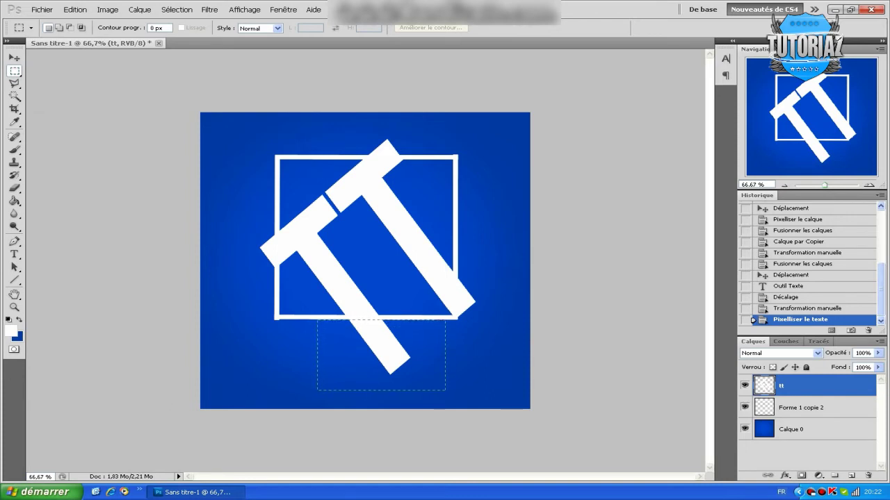
pyautogui.press('Delete')
pyautogui.hotkey('ctrl', 'd')
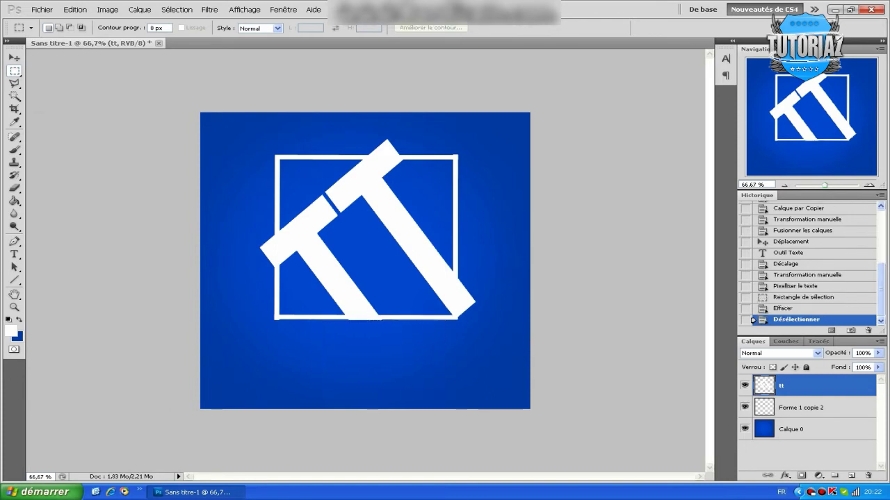
# Step: Erase the strip under the frame and the T tip past its right edge
pyautogui.moveTo(415, 319); pyautogui.dragTo(305, 346)
pyautogui.press('Delete')
pyautogui.hotkey('ctrl', 'd')
pyautogui.moveTo(490, 342); pyautogui.dragTo(472, 329)
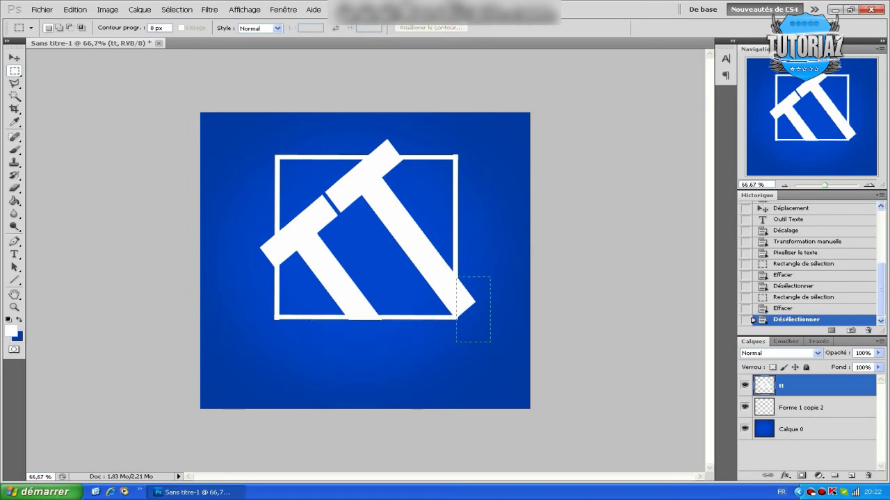
pyautogui.moveTo(456, 277); pyautogui.dragTo(457, 270)
pyautogui.press('Delete')
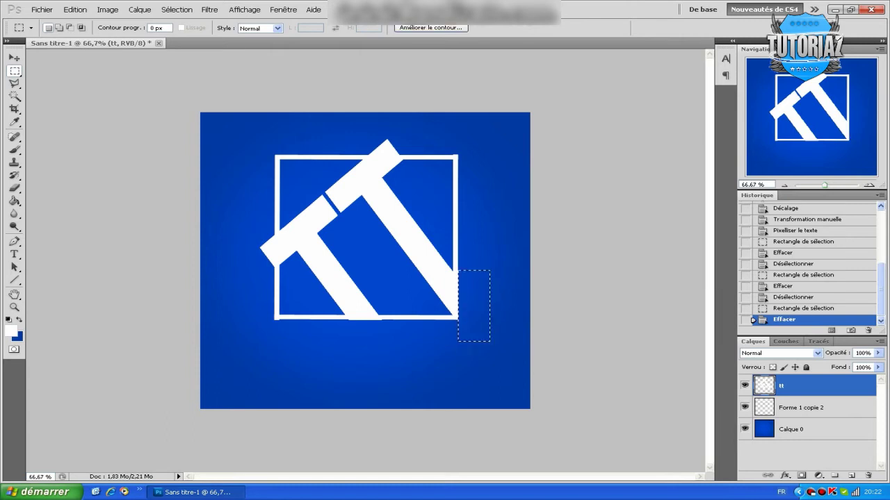
pyautogui.hotkey('ctrl', 'd')
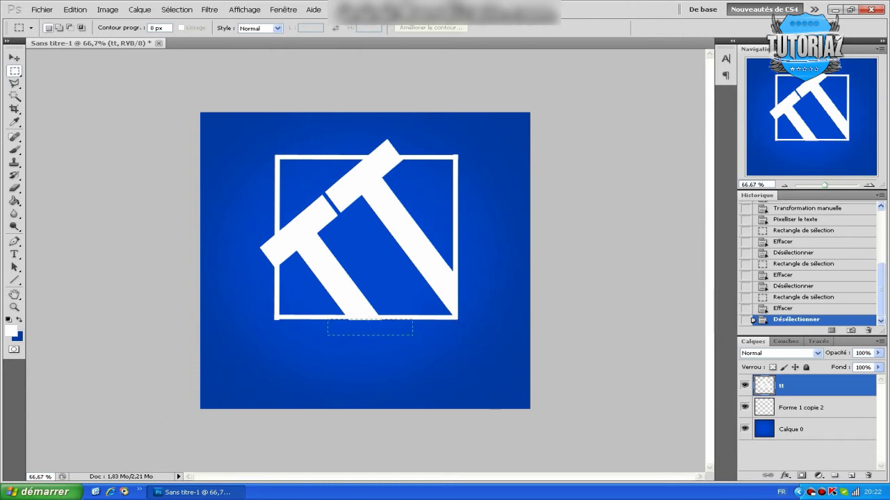
# Step: Erase two more strips below the square and the bit at its lower-left
pyautogui.moveTo(378, 322); pyautogui.dragTo(326, 319)
pyautogui.press('Delete')
pyautogui.hotkey('ctrl', 'd')
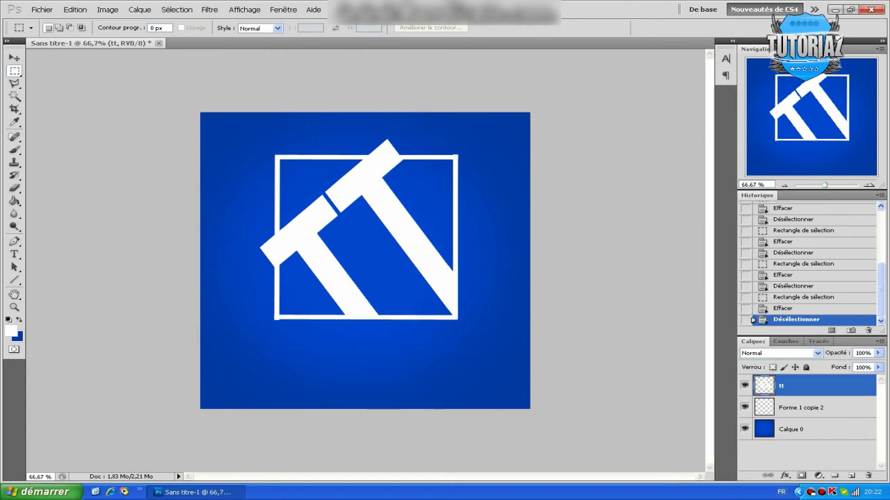
pyautogui.moveTo(258, 322)
pyautogui.mouseDown()
pyautogui.moveTo(246, 319)
pyautogui.moveTo(283, 329)
pyautogui.mouseUp()
pyautogui.press('Delete')
pyautogui.hotkey('ctrl', 'd')
pyautogui.hotkey('ctrl', 'd')
pyautogui.press('Delete')
# Step: Erase the T arm tips sticking out past the square's left edge
pyautogui.hotkey('ctrl', 'd')
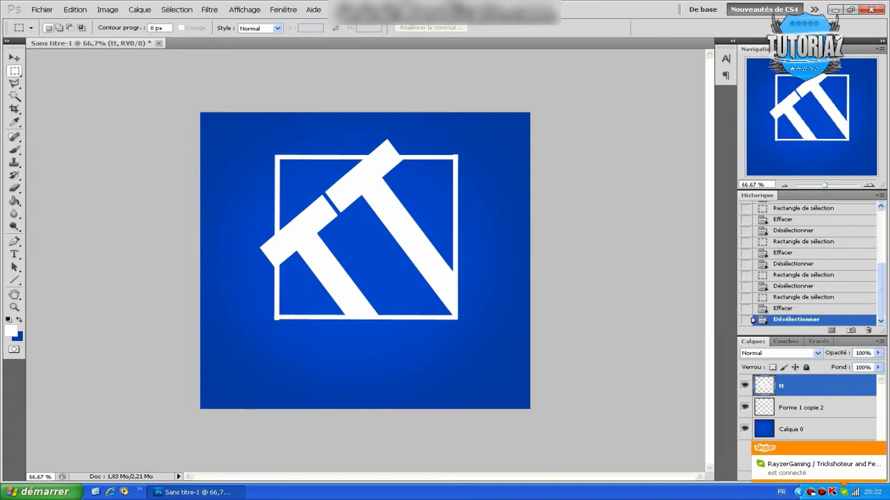
pyautogui.moveTo(250, 202); pyautogui.dragTo(274, 290)
pyautogui.press('Delete')
pyautogui.hotkey('ctrl', 'd')
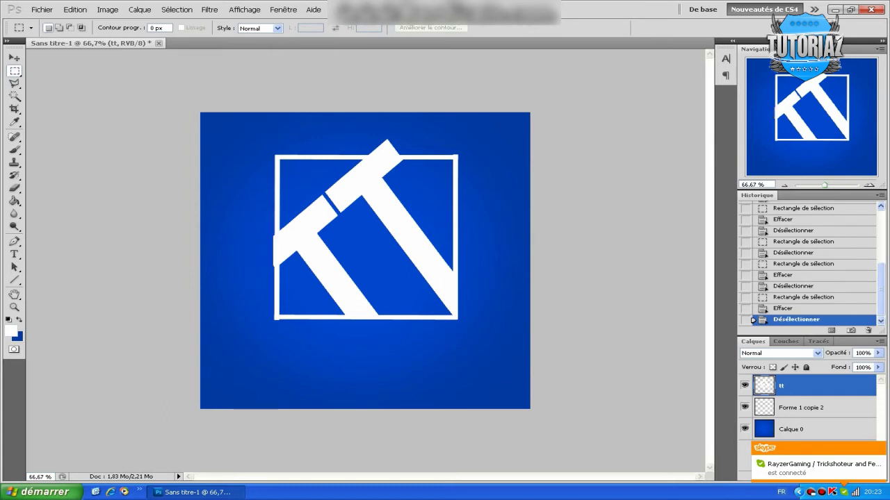
pyautogui.moveTo(258, 200); pyautogui.dragTo(275, 317)
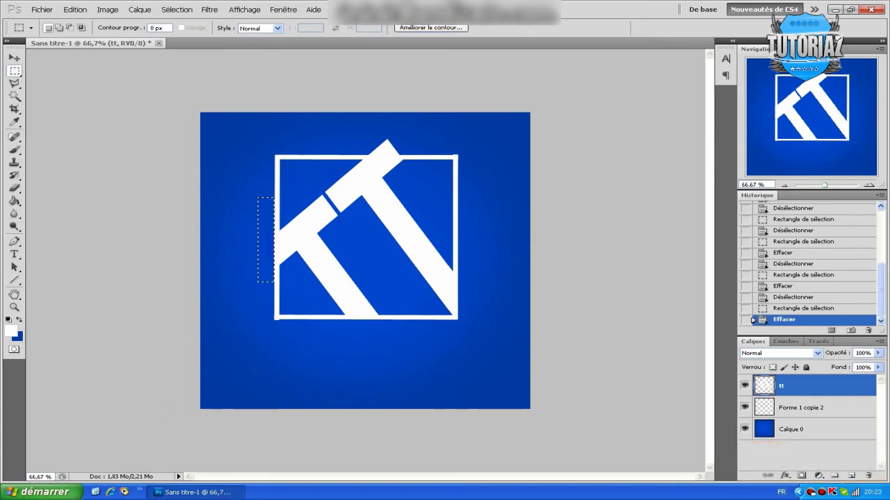
pyautogui.press('Delete')
pyautogui.hotkey('ctrl', 'd')
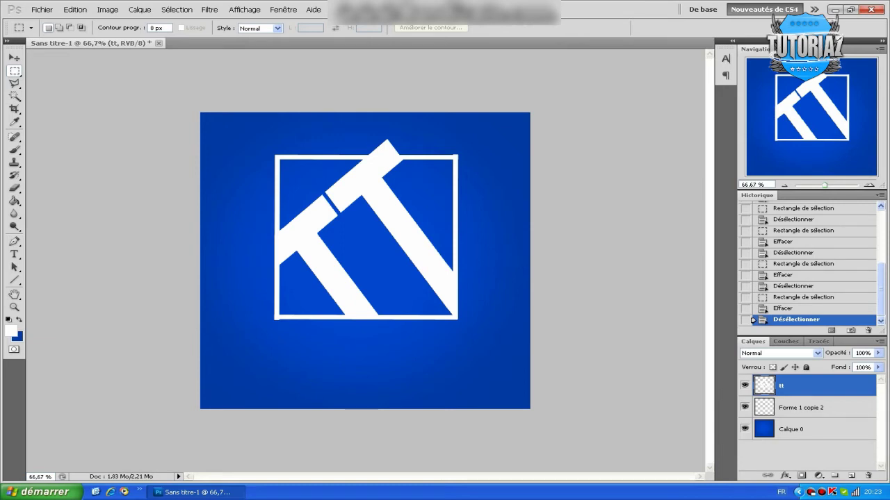
# Step: Erase the T's tip jutting above the square
pyautogui.moveTo(314, 133); pyautogui.dragTo(427, 154)
pyautogui.press('Delete')
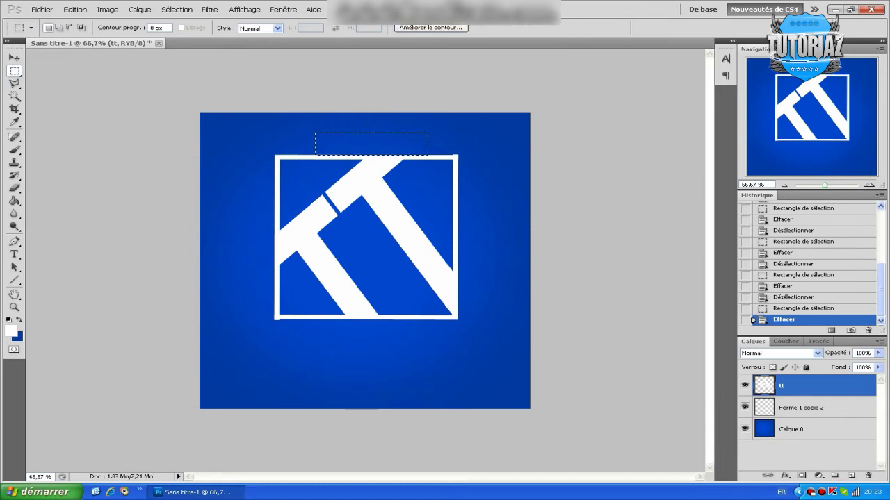
pyautogui.hotkey('ctrl', 'd')
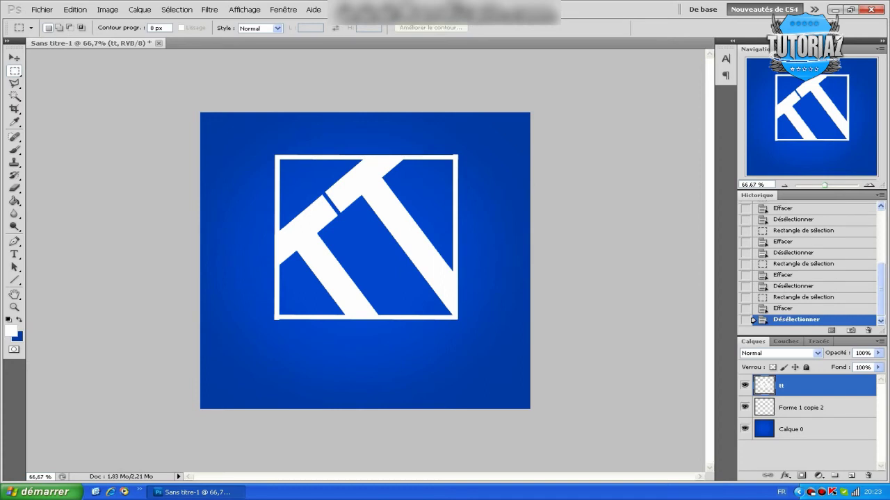
pyautogui.hotkey('alt', ',')
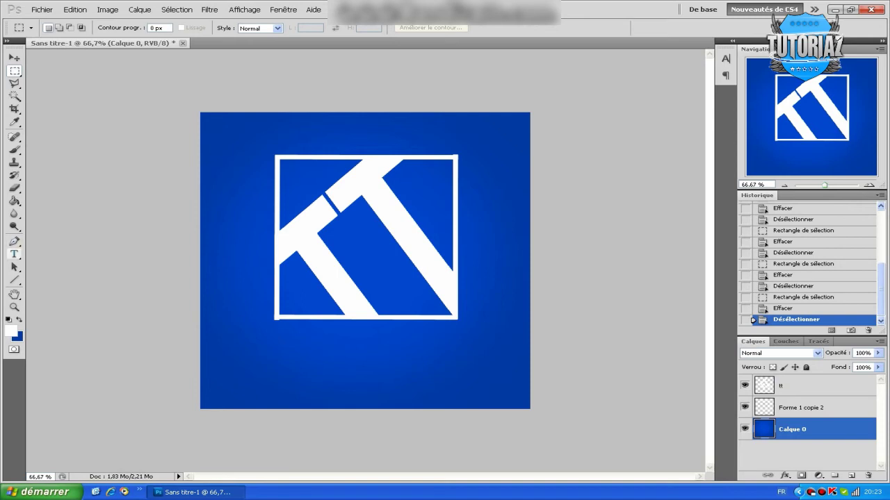
# Step: Erase a small marquee area at the square's top-right corner
pyautogui.click(14, 254)
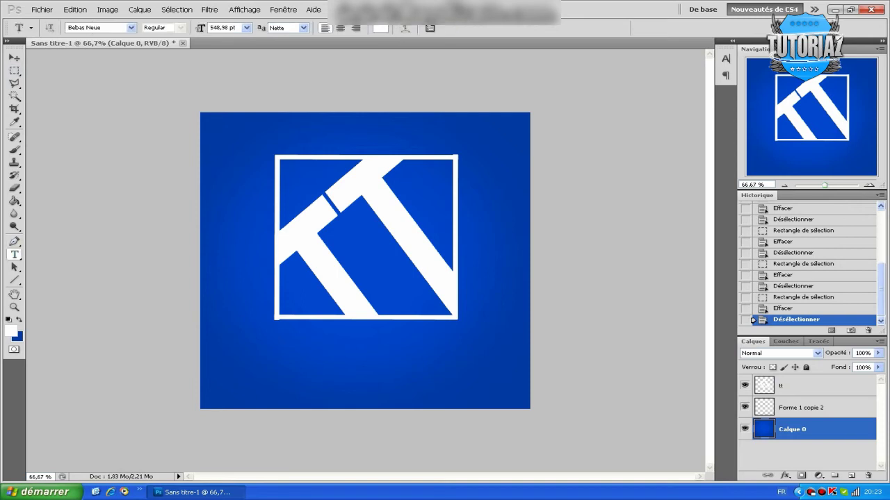
pyautogui.press('m')
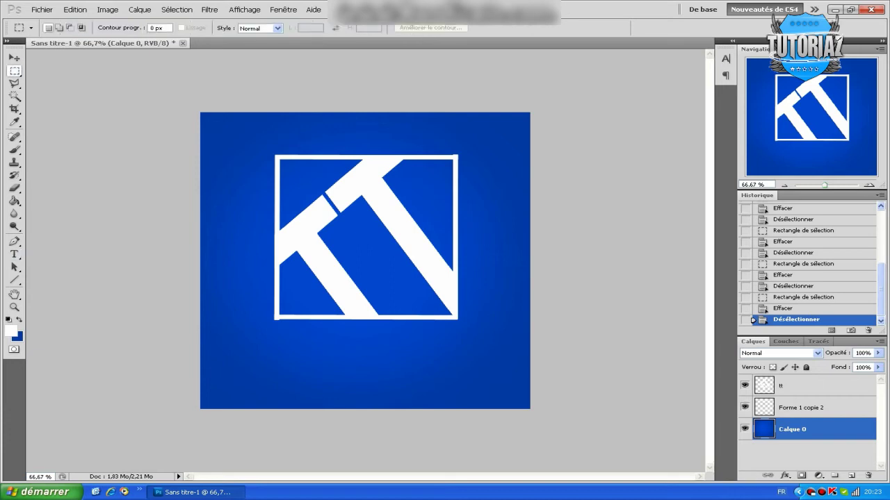
pyautogui.moveTo(469, 158); pyautogui.dragTo(466, 153)
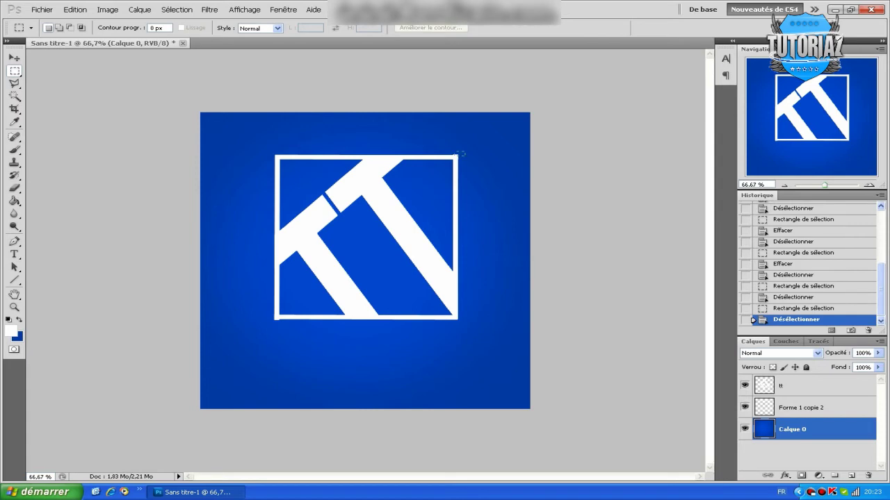
pyautogui.press('Delete')
pyautogui.hotkey('ctrl', 'd')
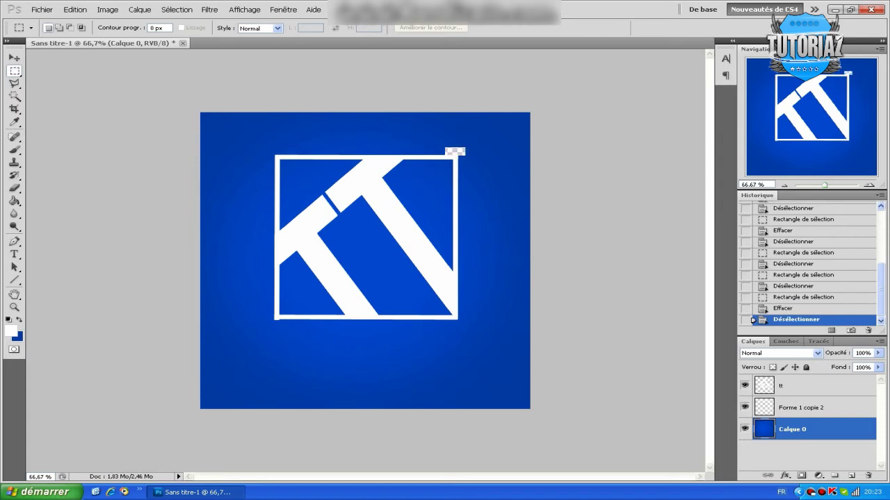
# Step: Retry the top-right corner erase on the tt layer, clearing mistaken history steps
pyautogui.moveTo(444, 147); pyautogui.dragTo(465, 155)
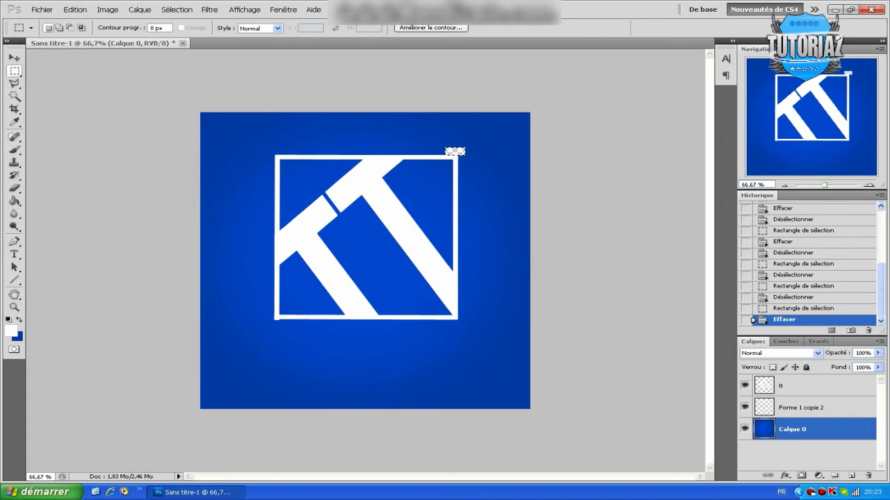
pyautogui.click(799, 386)
pyautogui.press('Delete')
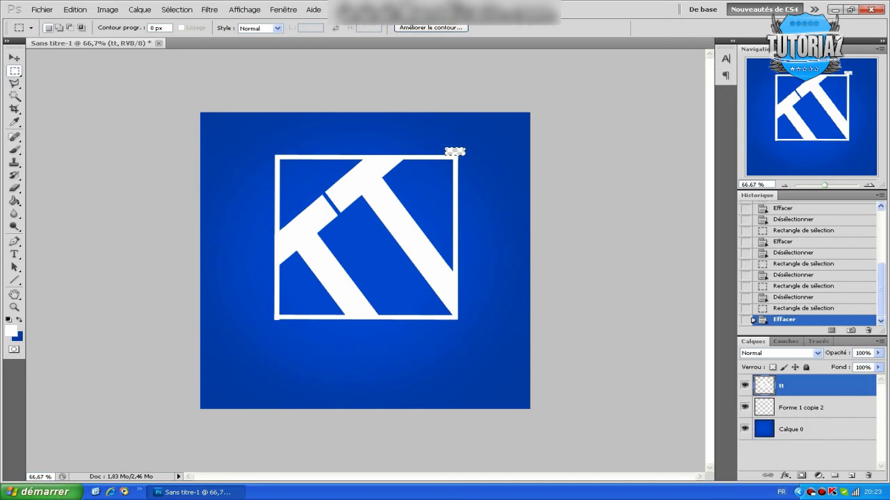
pyautogui.hotkey('ctrl', 'd')
pyautogui.click(867, 330)
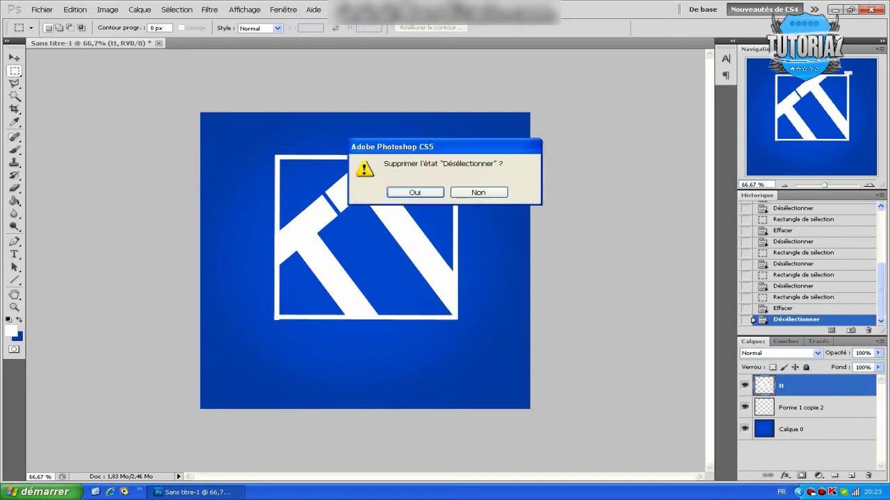
pyautogui.press('Return')
pyautogui.press('Return')
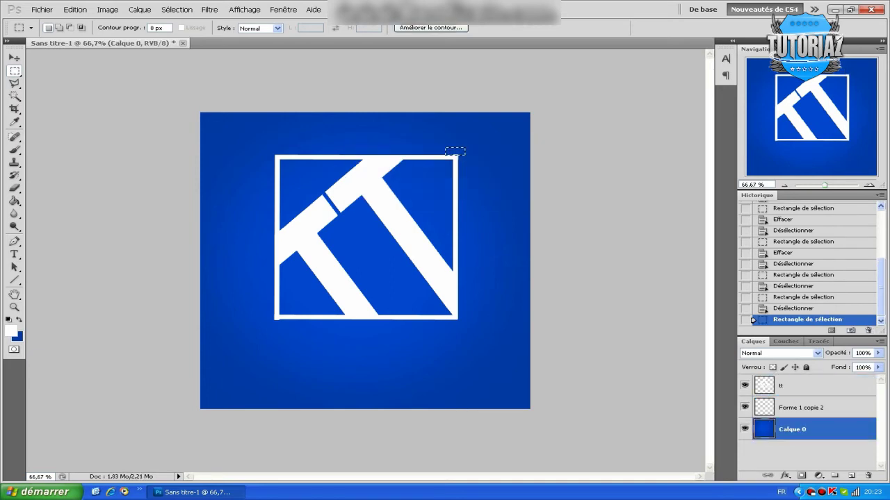
pyautogui.hotkey('ctrl', 'd')
pyautogui.click(785, 386)
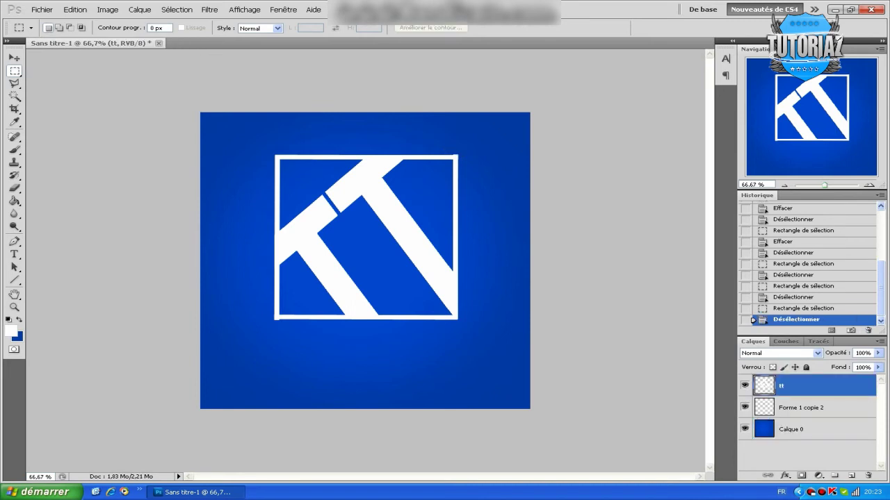
pyautogui.moveTo(448, 150)
pyautogui.mouseDown()
pyautogui.moveTo(462, 164)
pyautogui.moveTo(443, 160)
pyautogui.mouseUp()
pyautogui.hotkey('ctrl', 'd')
pyautogui.press('Delete')
pyautogui.hotkey('ctrl', 'd')
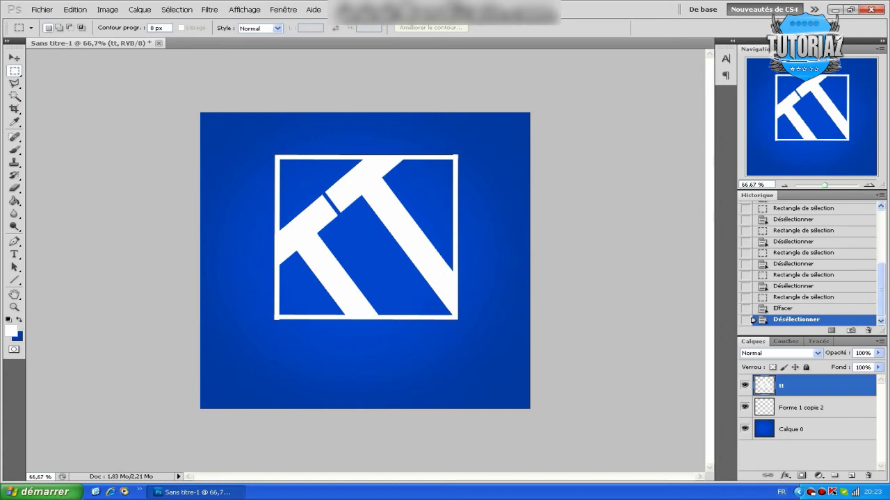
# Step: Trim the top-right corner of the Forme 1 copie 2 frame layer, undoing one oversized erase
pyautogui.hotkey('alt', '[')
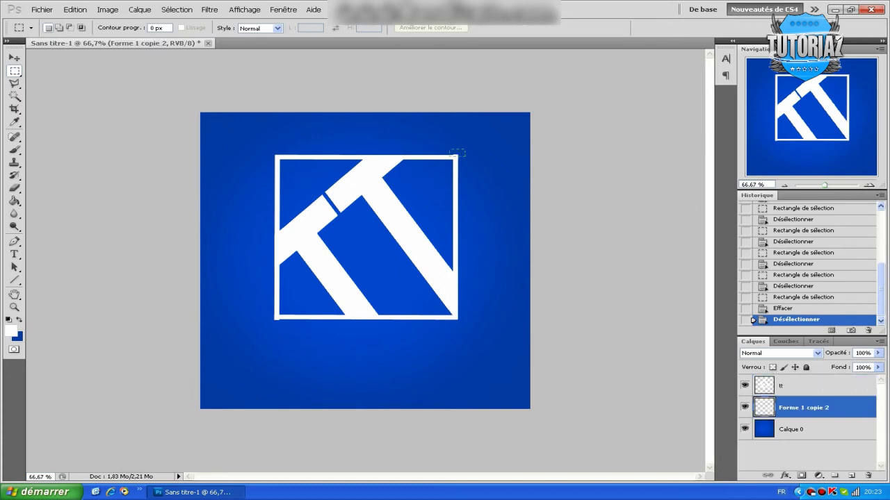
pyautogui.moveTo(448, 149); pyautogui.dragTo(462, 157)
pyautogui.press('Delete')
pyautogui.hotkey('ctrl', 'd')
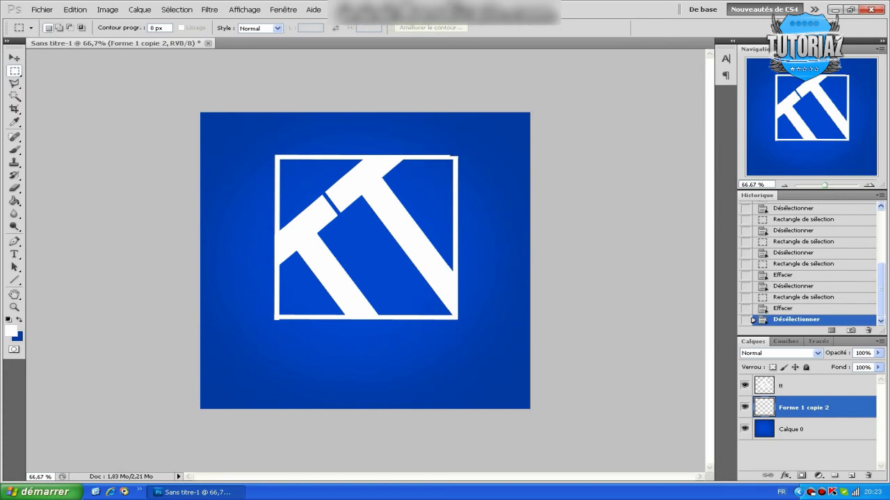
pyautogui.moveTo(346, 138); pyautogui.dragTo(543, 205)
pyautogui.press('Delete')
pyautogui.hotkey('ctrl', 'z')
pyautogui.hotkey('ctrl', 'd')
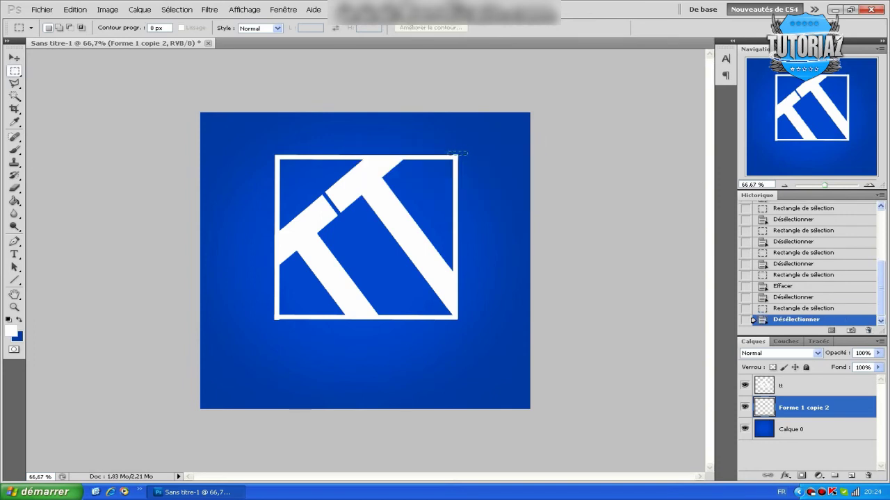
pyautogui.moveTo(460, 150); pyautogui.dragTo(450, 158)
pyautogui.press('Delete')
pyautogui.hotkey('ctrl', 'd')
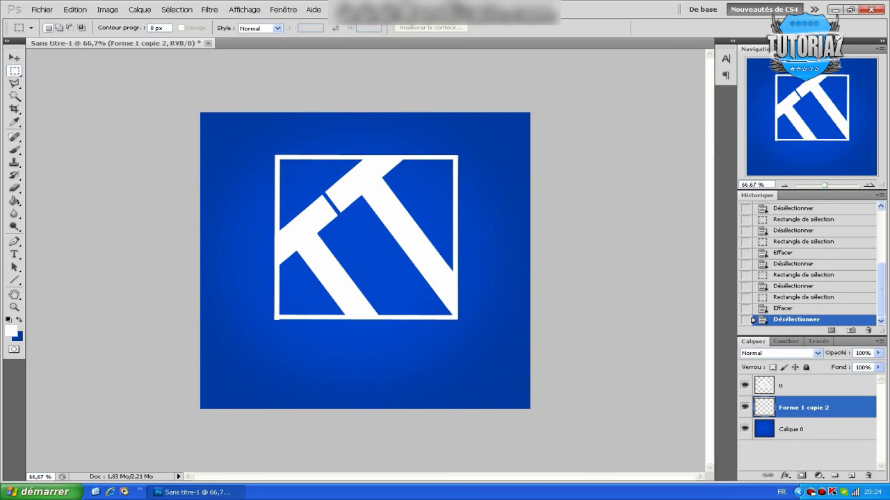
# Step: Shift the tt and frame layers together slightly down and to the right
pyautogui.keyDown('shift'); pyautogui.click(800, 385); pyautogui.keyUp('shift')
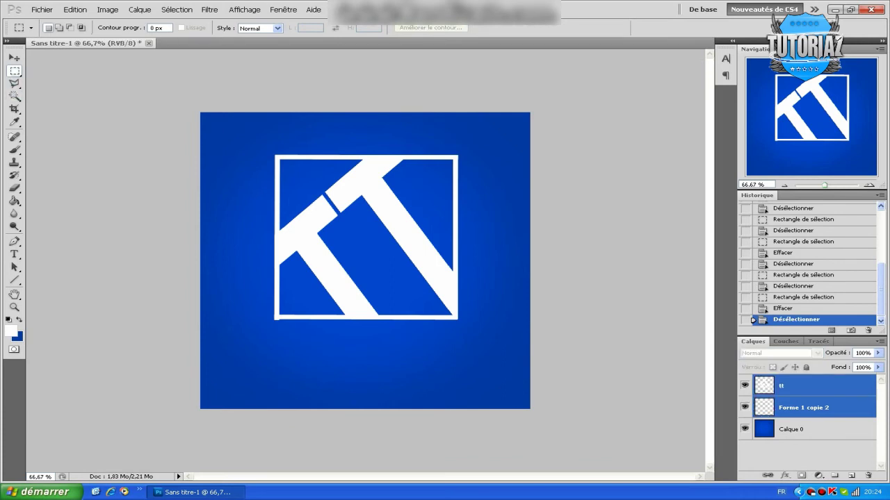
pyautogui.press('v')
pyautogui.moveTo(366, 236); pyautogui.dragTo(369, 247)
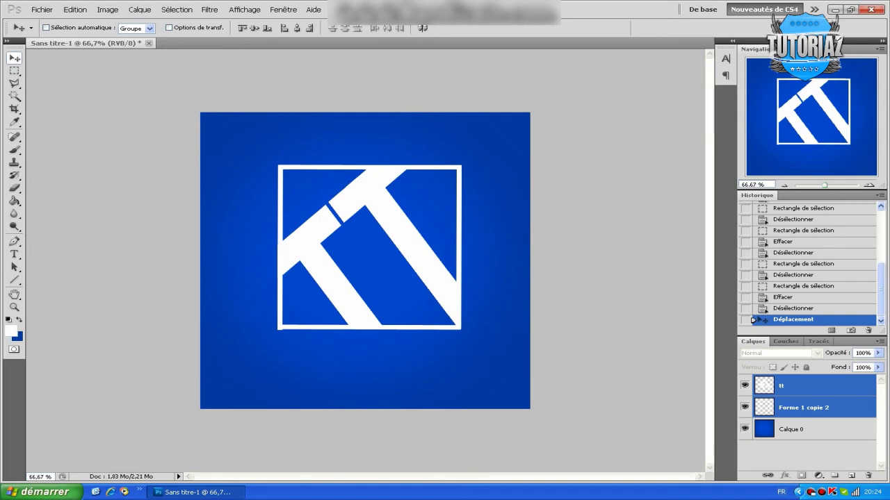
pyautogui.click(799, 386)
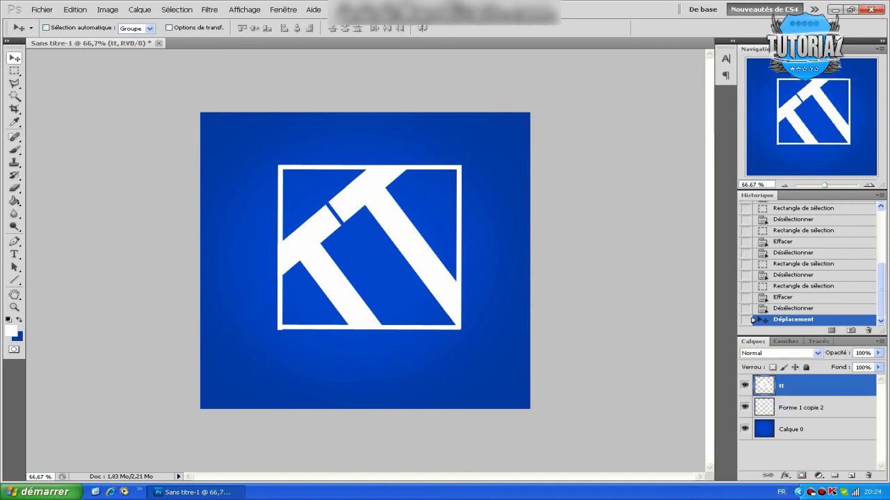
# Step: Copy a piece of the T to new layer Calque 1 and nudge it over the gap
pyautogui.press('m')
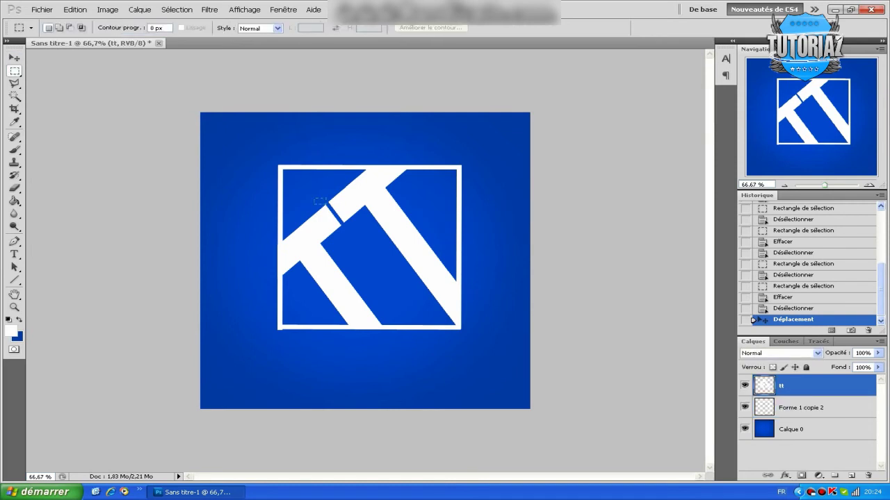
pyautogui.moveTo(314, 198); pyautogui.dragTo(357, 229)
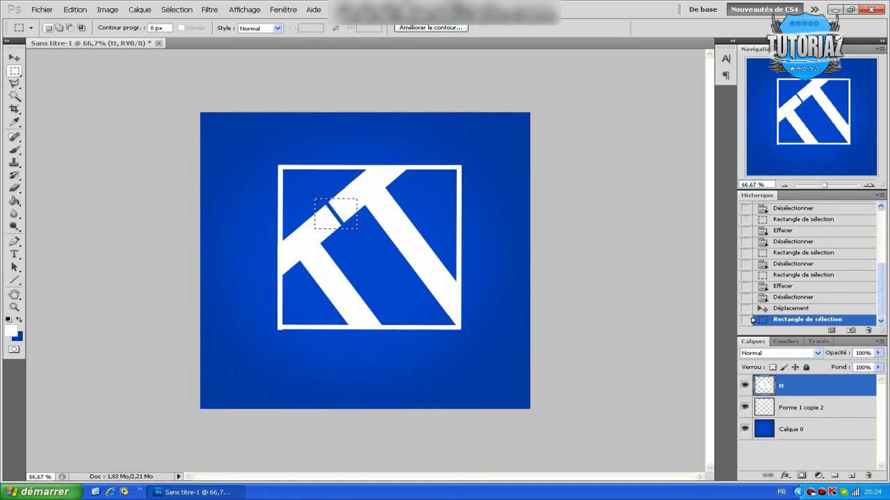
pyautogui.hotkey('ctrl', 'c')
pyautogui.hotkey('ctrl', 'v')
pyautogui.press('v')
pyautogui.press('Left')
pyautogui.press('Left')
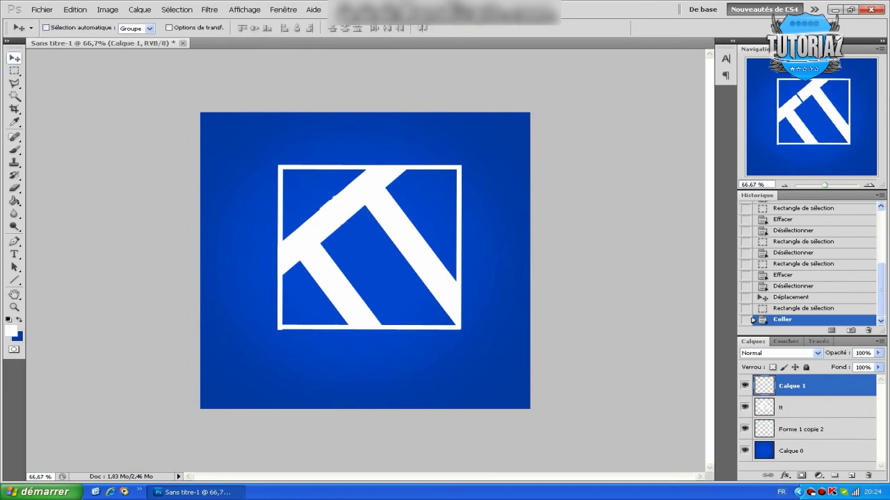
pyautogui.press('Left')
pyautogui.press('Up')
pyautogui.press('Right')
pyautogui.press('Down')
pyautogui.press('Down')
pyautogui.press('Right')
pyautogui.press('Right')
pyautogui.press('Up')
pyautogui.press('Up')
pyautogui.press('Down')
pyautogui.press('Left')
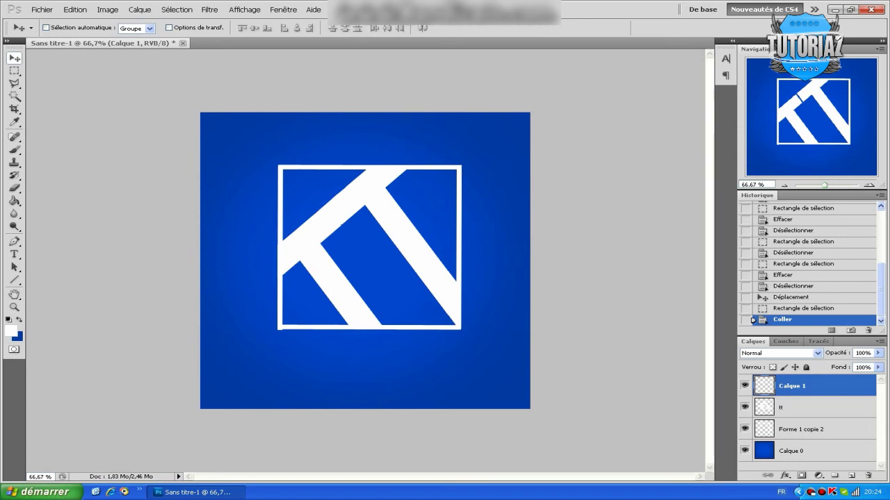
pyautogui.moveTo(332, 208); pyautogui.dragTo(261, 177)
# Step: Select and erase the stray pencil-tip piece above the frame
pyautogui.press('m')
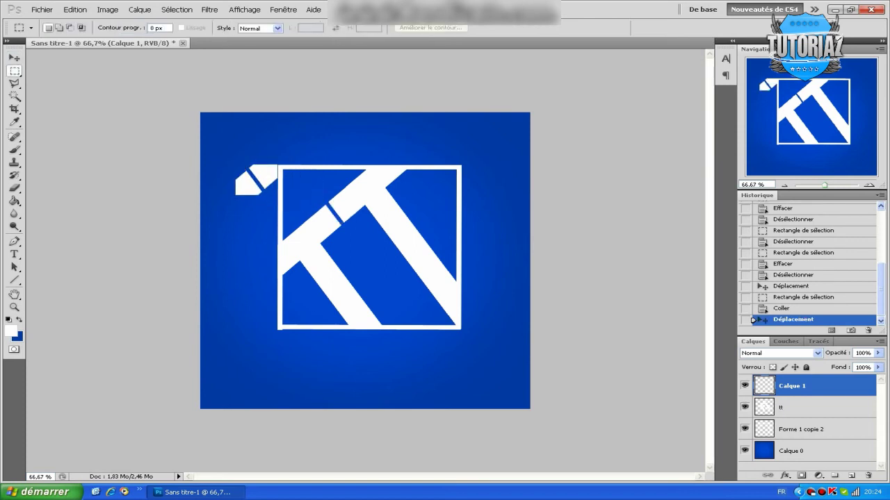
pyautogui.moveTo(254, 215); pyautogui.dragTo(255, 188)
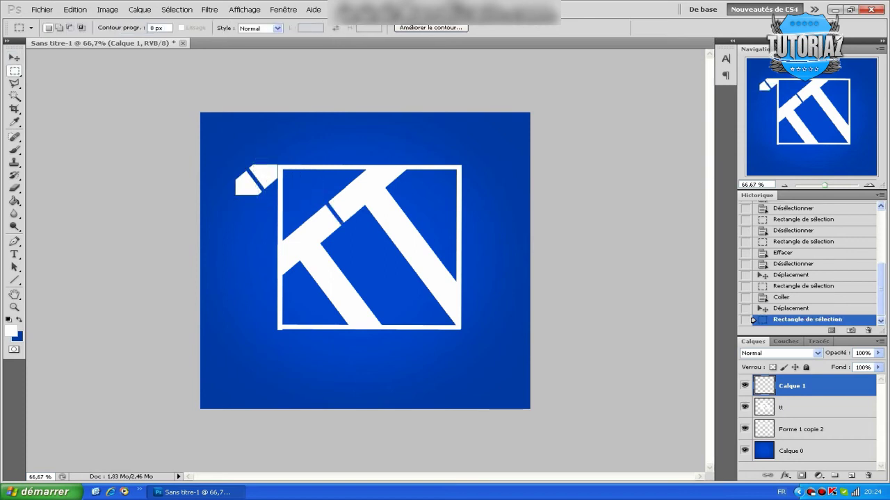
pyautogui.click(208, 153)
pyautogui.moveTo(201, 145); pyautogui.dragTo(312, 200)
pyautogui.press('Delete')
pyautogui.press('Down')
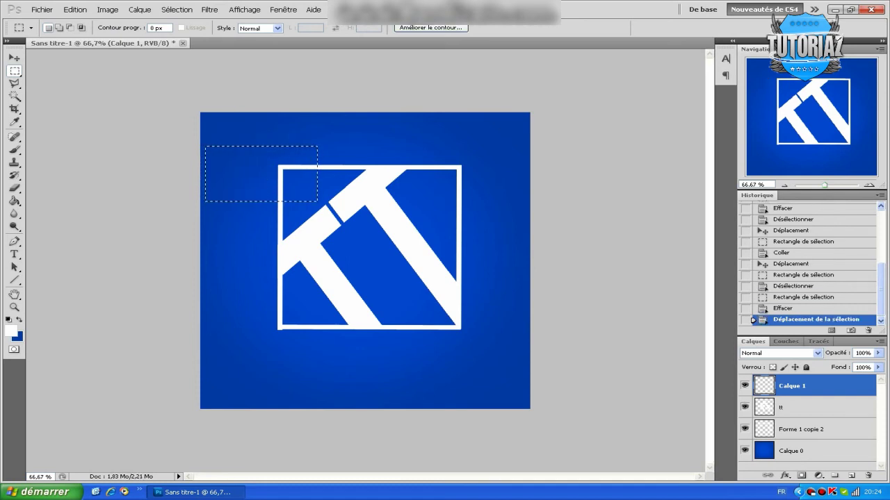
pyautogui.hotkey('ctrl', 'd')
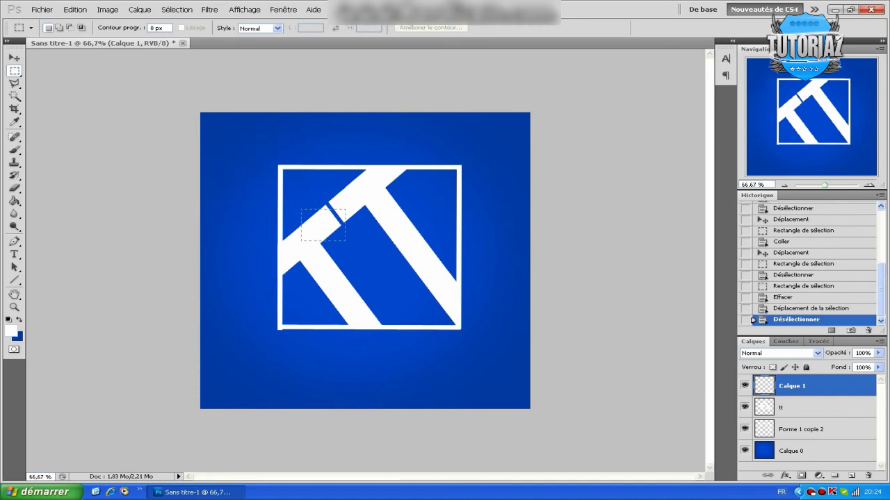
# Step: Copy the notch where the two T's join from the tt layer onto a new layer
pyautogui.moveTo(301, 209); pyautogui.dragTo(362, 243)
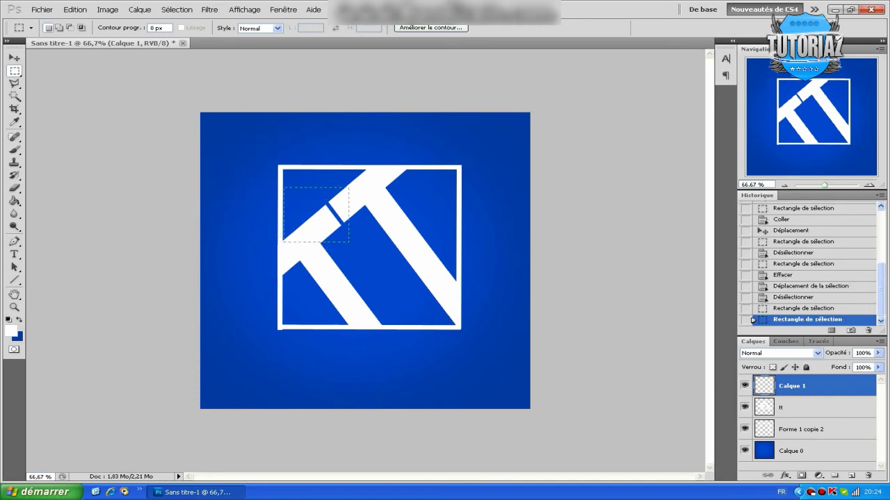
pyautogui.moveTo(304, 198); pyautogui.dragTo(348, 242)
pyautogui.hotkey('ctrl', 'c')
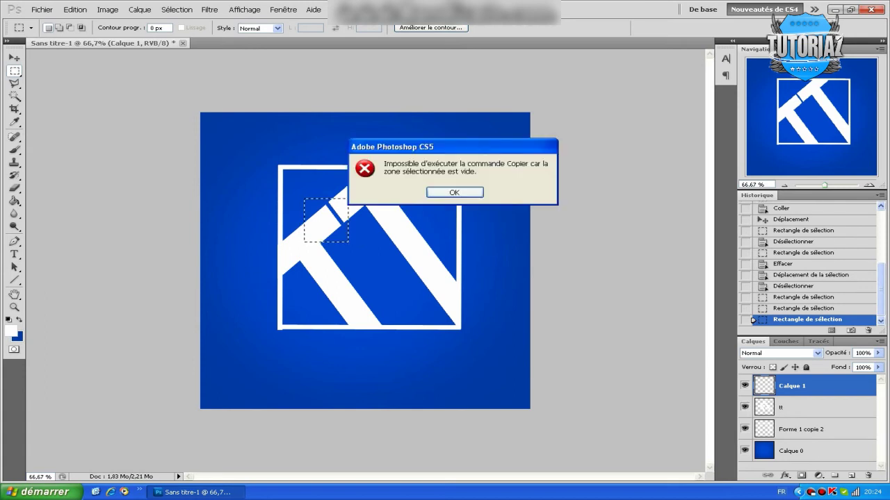
pyautogui.press('Return')
pyautogui.hotkey('alt', '[')
pyautogui.hotkey('ctrl', 'c')
pyautogui.hotkey('ctrl', 'v')
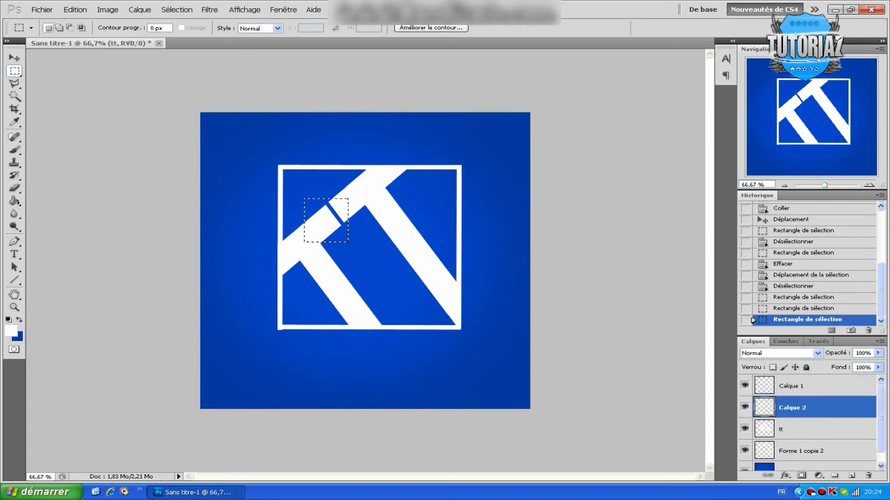
pyautogui.hotkey('ctrl', 'v')
# Step: Move and rotate the pasted Calque 2 piece above the frame, then delete that layer
pyautogui.press('v')
pyautogui.moveTo(343, 227)
pyautogui.mouseDown()
pyautogui.moveTo(334, 190)
pyautogui.moveTo(347, 221)
pyautogui.moveTo(271, 148)
pyautogui.mouseUp()
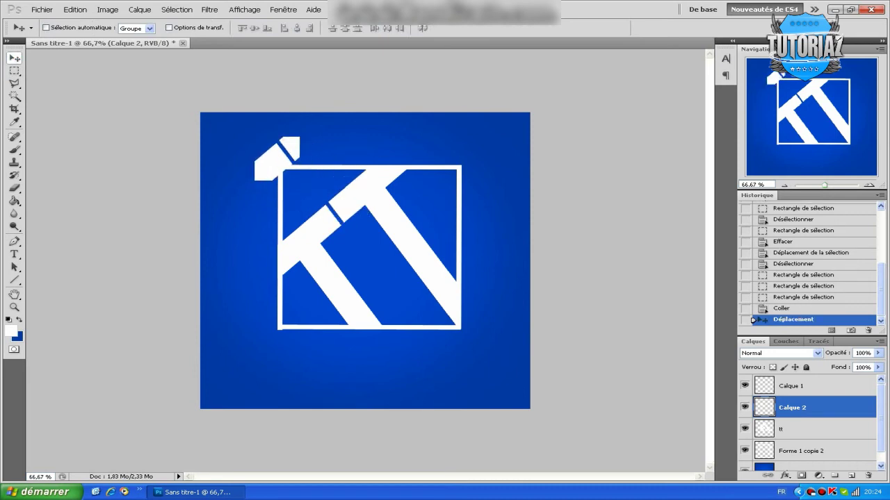
pyautogui.press('m')
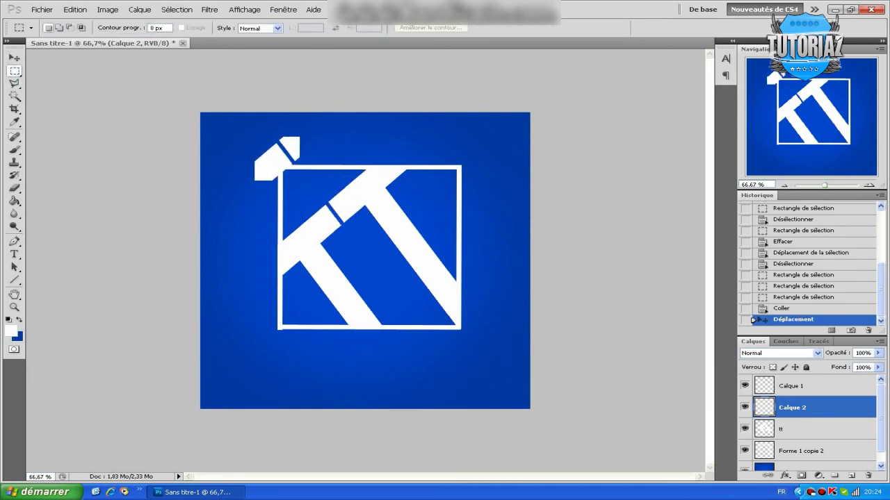
pyautogui.hotkey('ctrl', 't')
pyautogui.moveTo(264, 139); pyautogui.dragTo(282, 136)
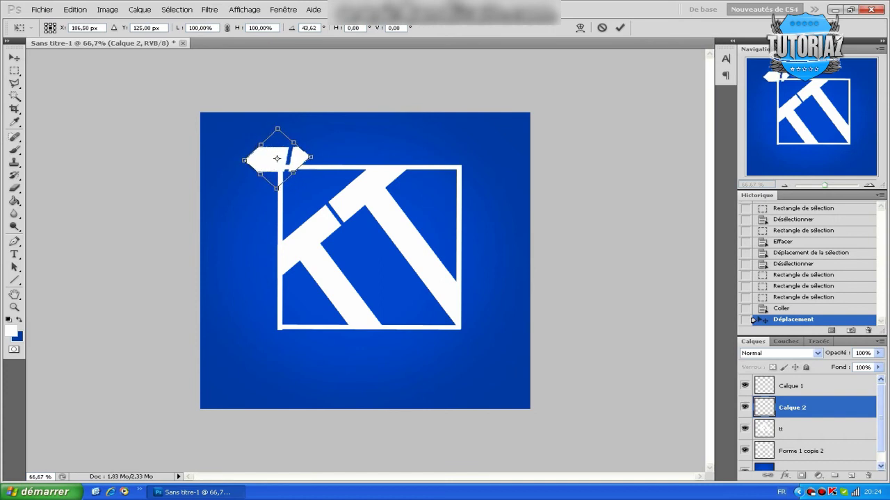
pyautogui.click(619, 27)
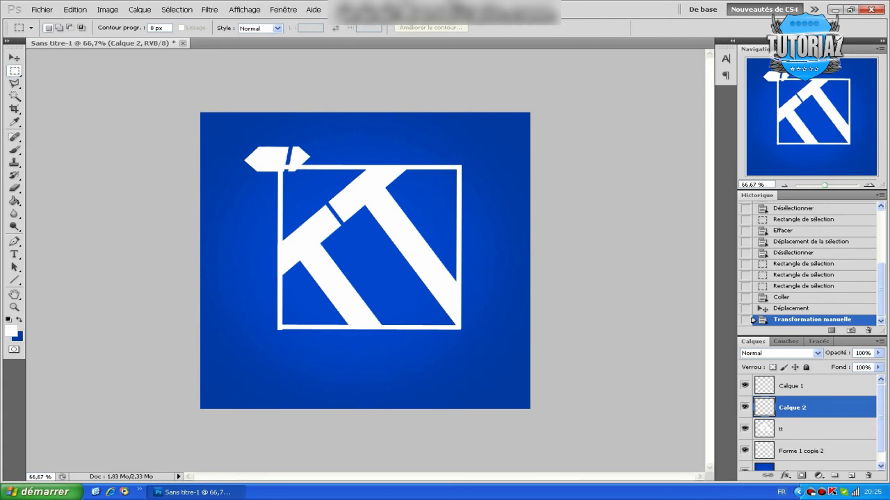
pyautogui.press('Delete')
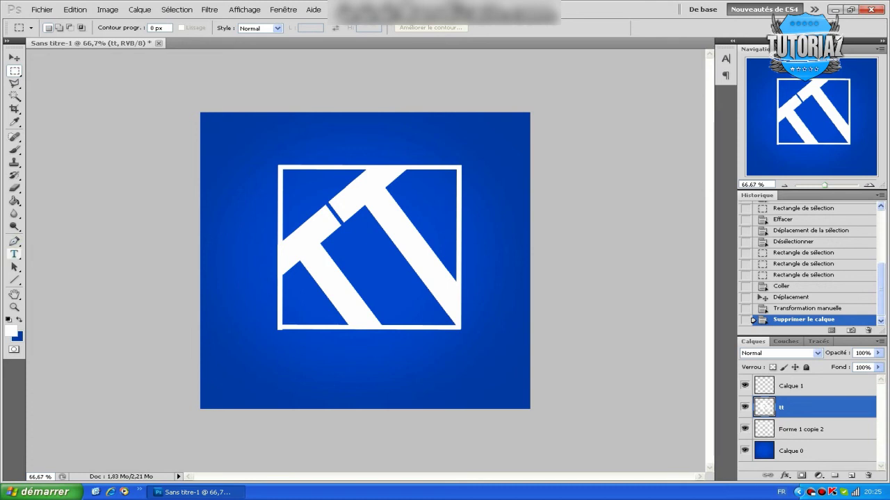
# Step: Set up a text layer below the frame in BigNoodleTitling at 96 pt
pyautogui.click(14, 254)
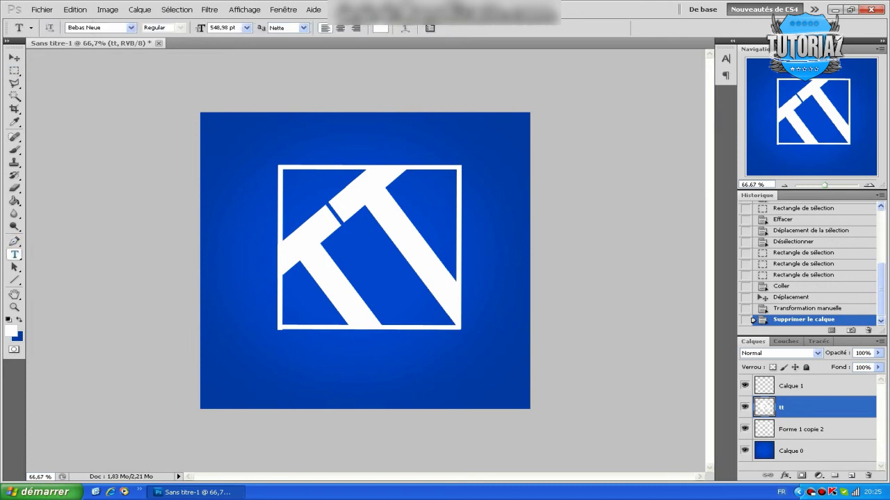
pyautogui.click(131, 27)
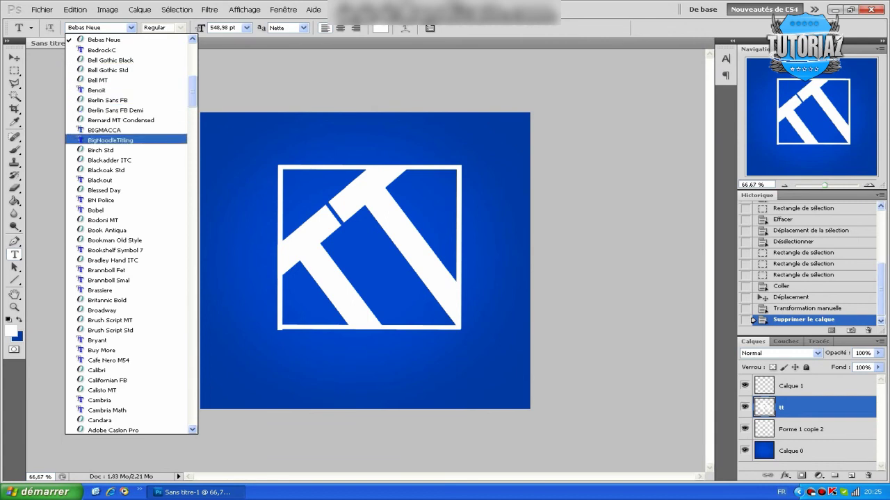
pyautogui.click(110, 140)
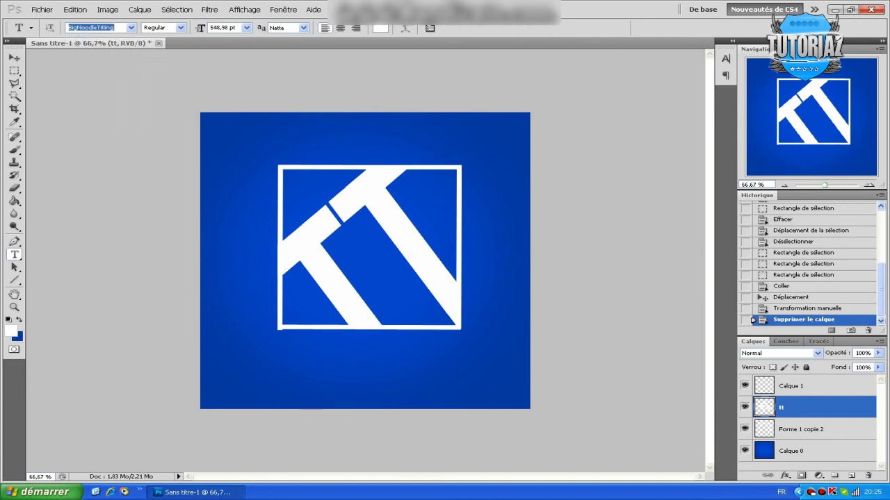
pyautogui.click(284, 374)
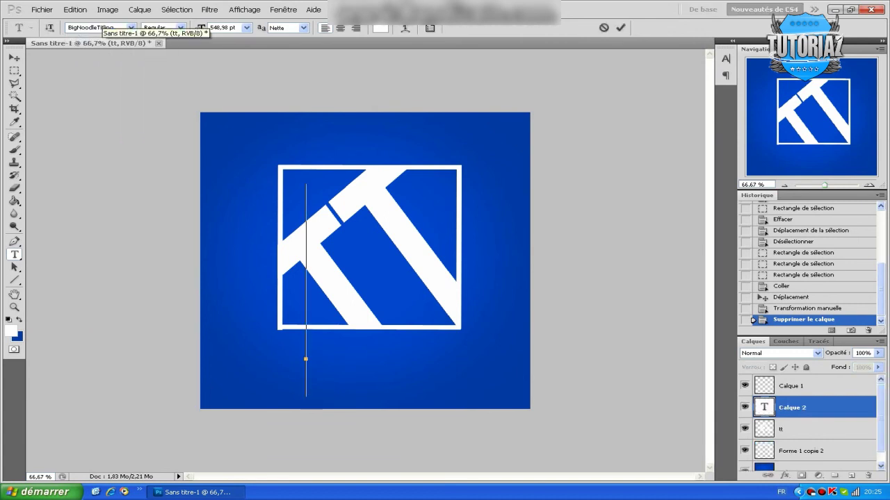
pyautogui.click(224, 27)
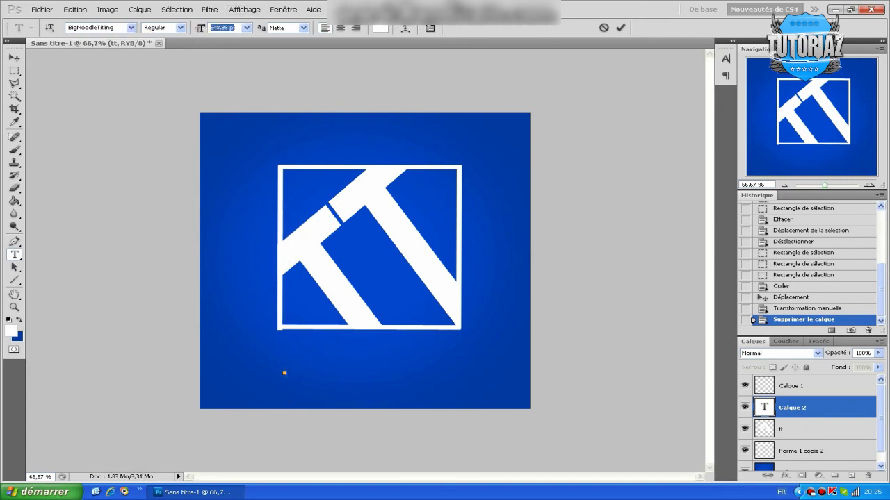
pyautogui.press('BackSpace')
pyautogui.write('0,')
pyautogui.press('Return')
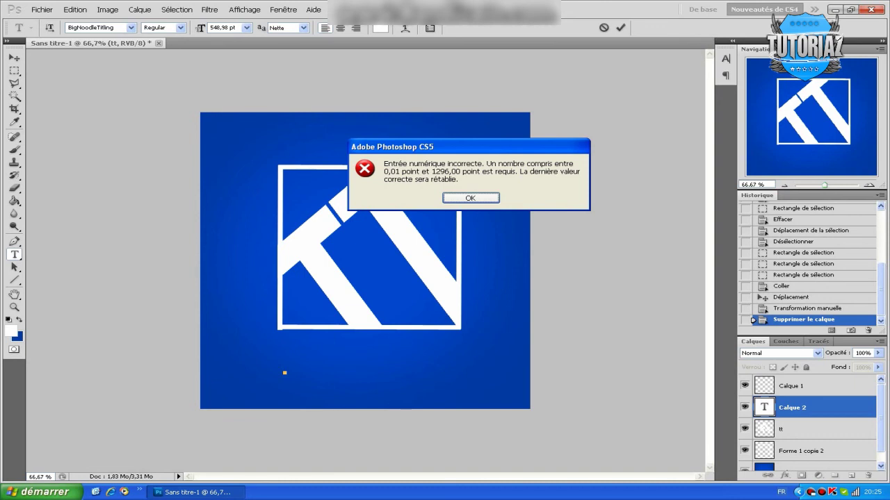
pyautogui.press('Return')
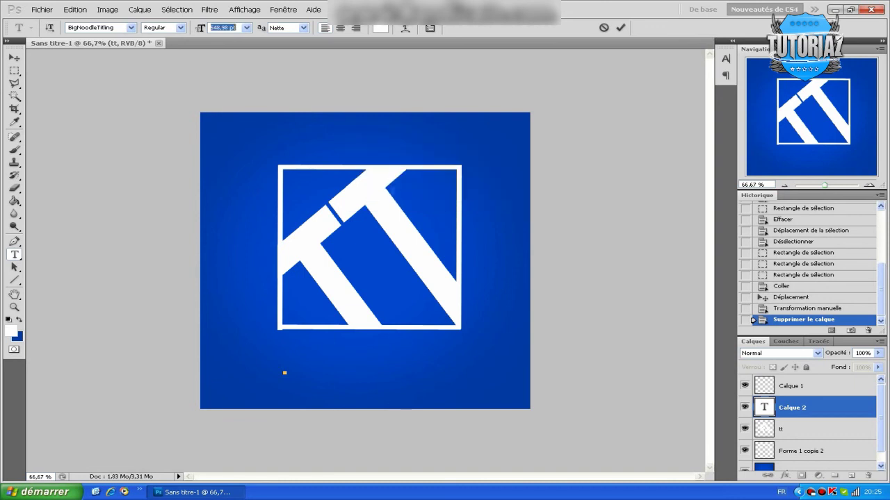
pyautogui.write('260')
pyautogui.press('Return')
pyautogui.write('96')
pyautogui.press('Return')
# Step: Type 'POUR TOUT SAVOIR' below the frame and shift it slightly left
pyautogui.click(270, 372)
pyautogui.write('PO')
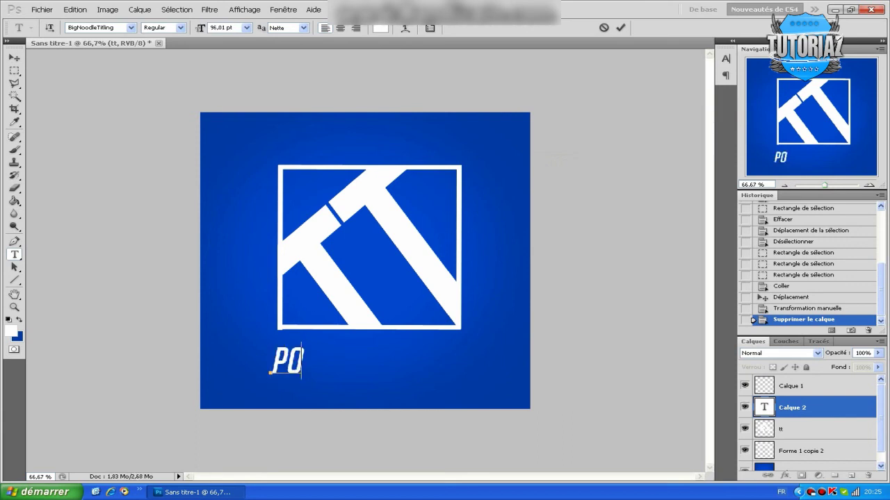
pyautogui.write('UR TOU')
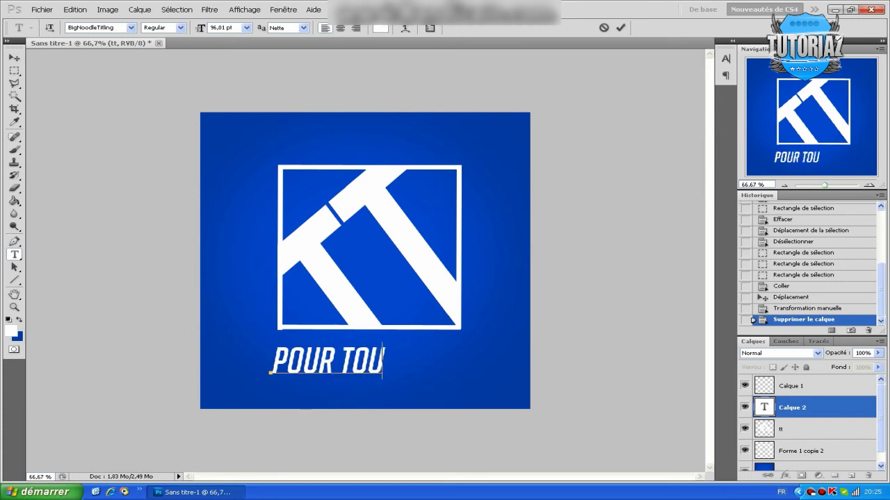
pyautogui.write('T SAVOIR')
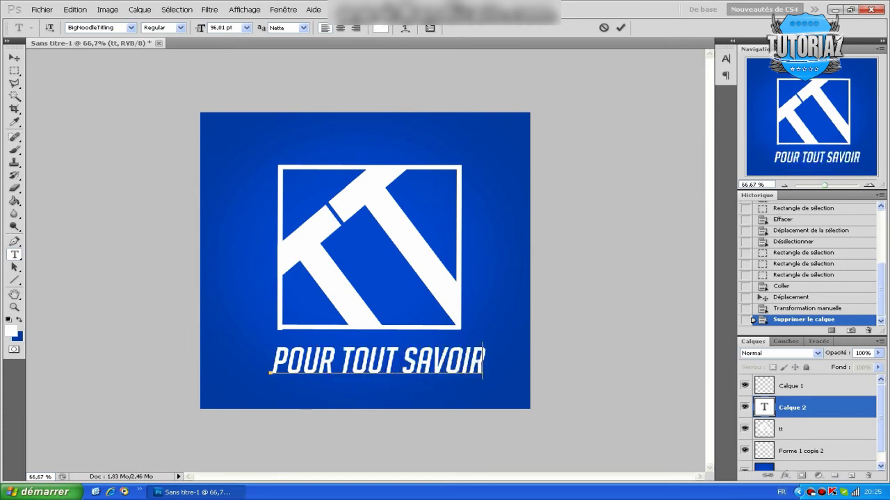
pyautogui.moveTo(375, 360); pyautogui.dragTo(360, 358)
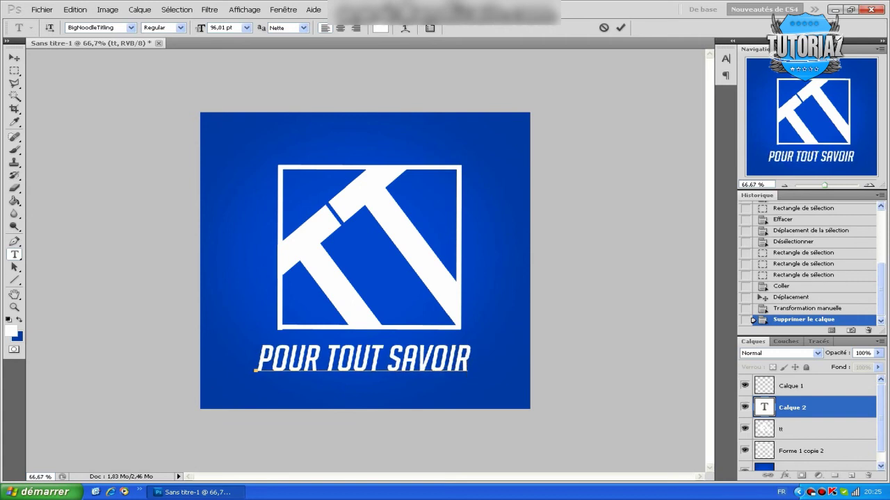
# Step: Underline the whole 'POUR TOUT SAVOIR' caption, centre it under the frame, and commit it
pyautogui.hotkey('ctrl', 'a')
pyautogui.click(725, 59)
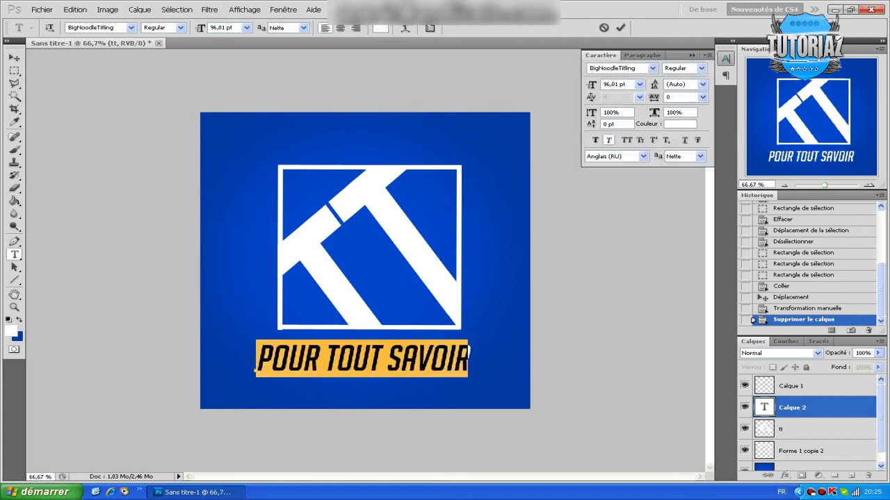
pyautogui.click(684, 140)
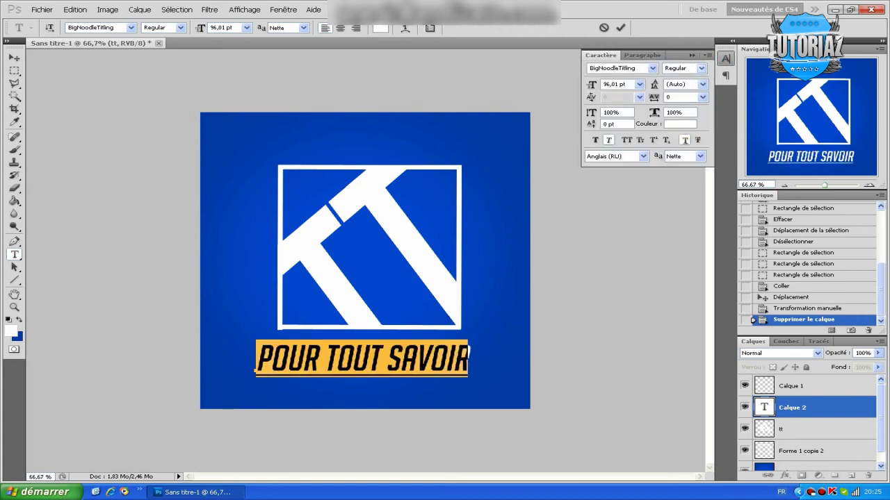
pyautogui.click(725, 58)
pyautogui.moveTo(361, 358); pyautogui.dragTo(371, 356)
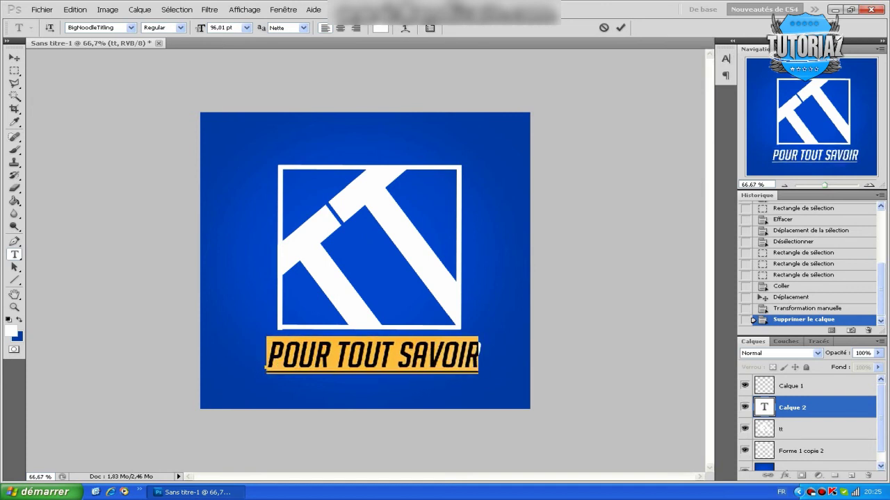
pyautogui.click(621, 28)
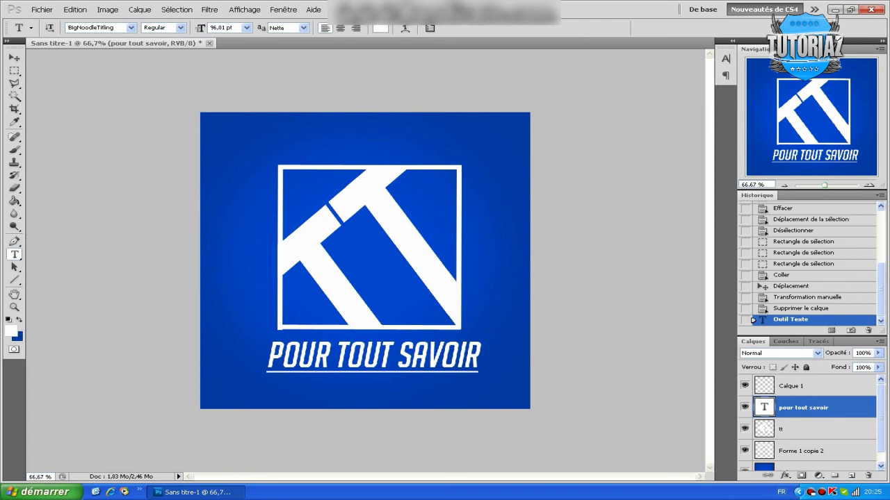
# Step: Select the caption, TT and frame layers together and nudge them up and left
pyautogui.hotkey('shift', 'alt', '[')
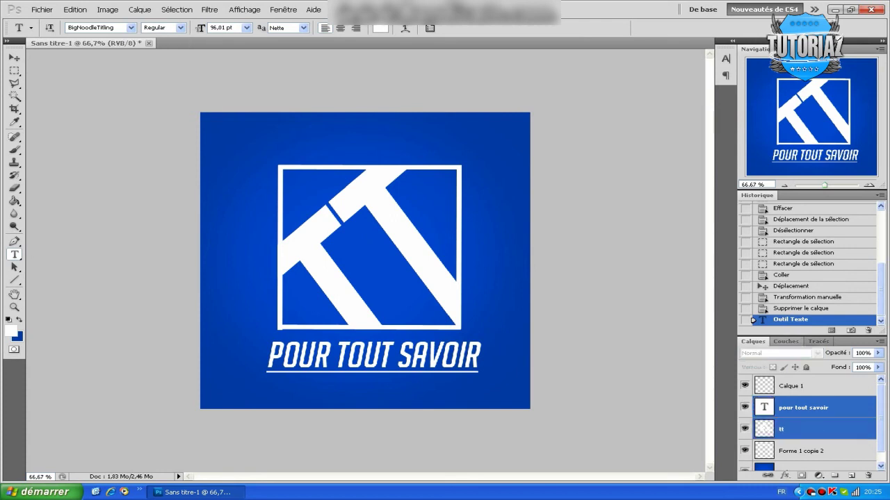
pyautogui.hotkey('shift', 'alt', '[')
pyautogui.press('v')
pyautogui.hotkey('shift', 'Up')
pyautogui.hotkey('shift', 'Left')
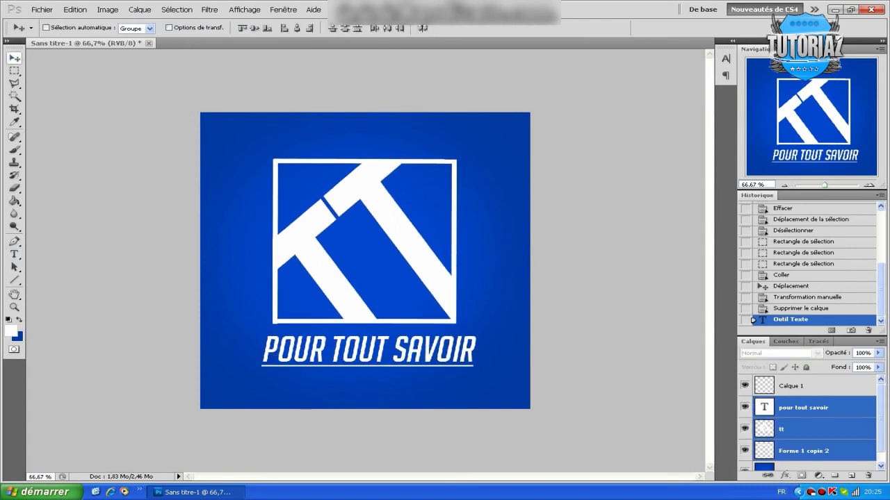